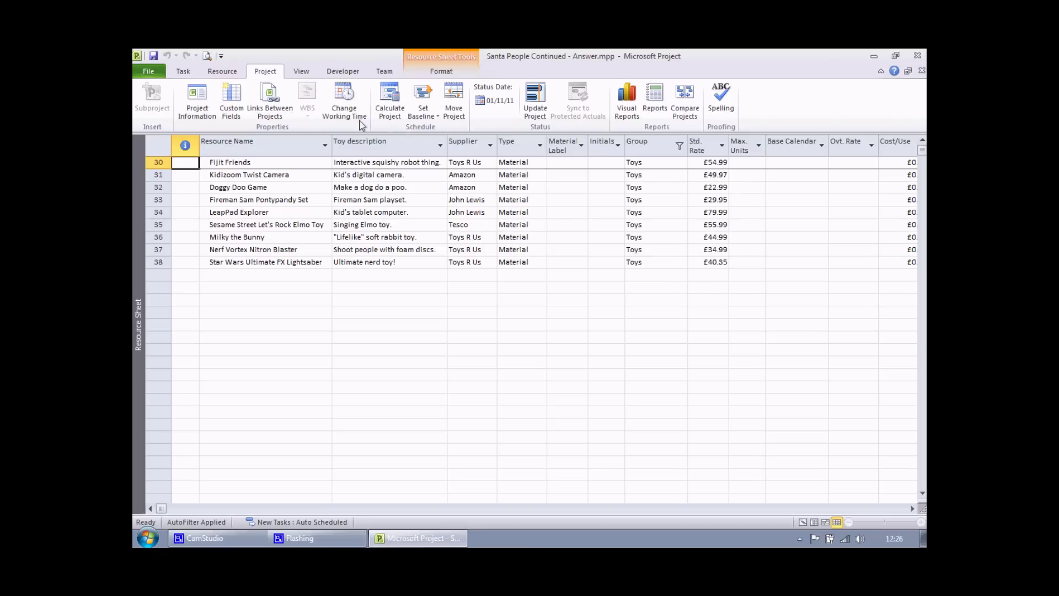
In Custom Fields, pick the Cost type and rename the Cost1 field to VAT
{"action": "left_click", "coordinate": [237, 100]}
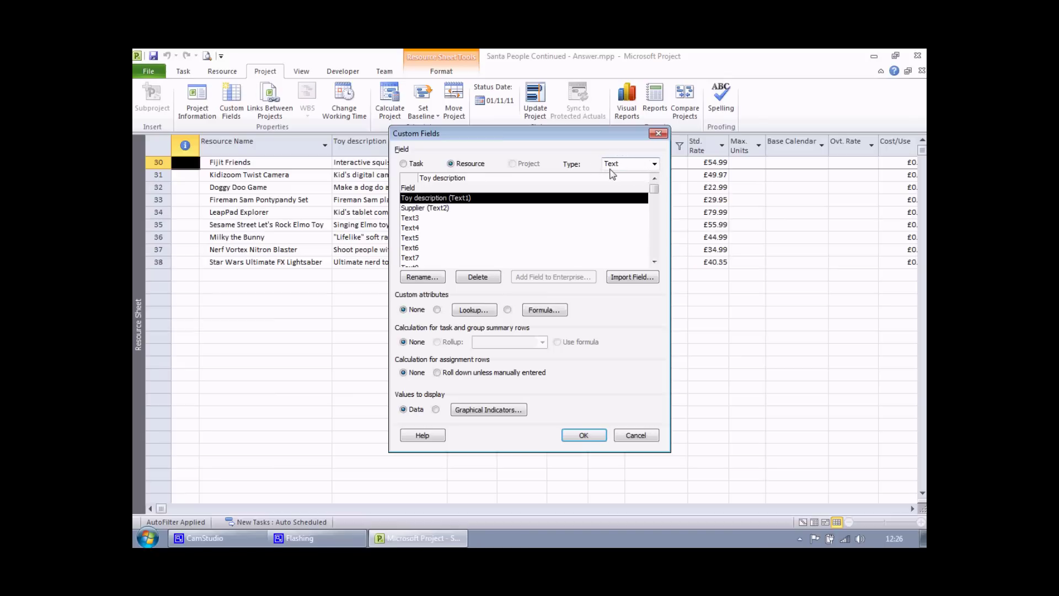
{"action": "left_click", "coordinate": [655, 165]}
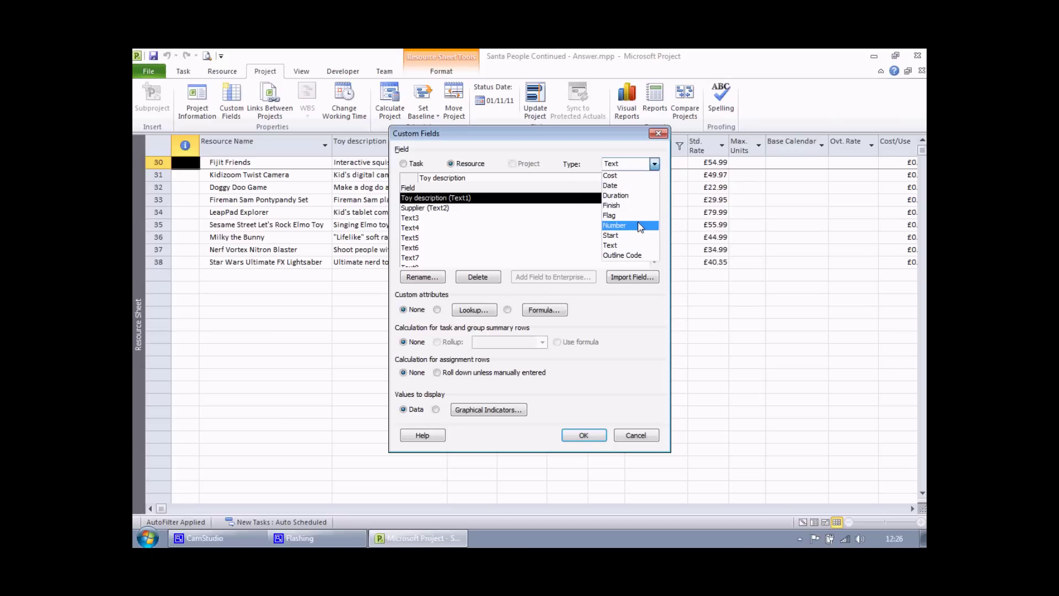
{"action": "left_click", "coordinate": [625, 176]}
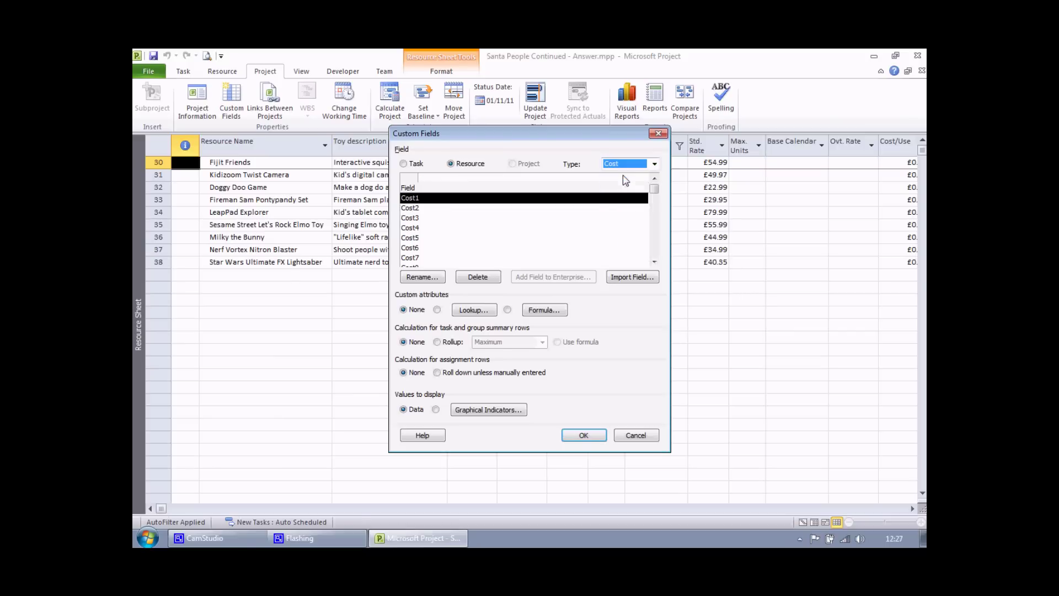
{"action": "left_click", "coordinate": [436, 198]}
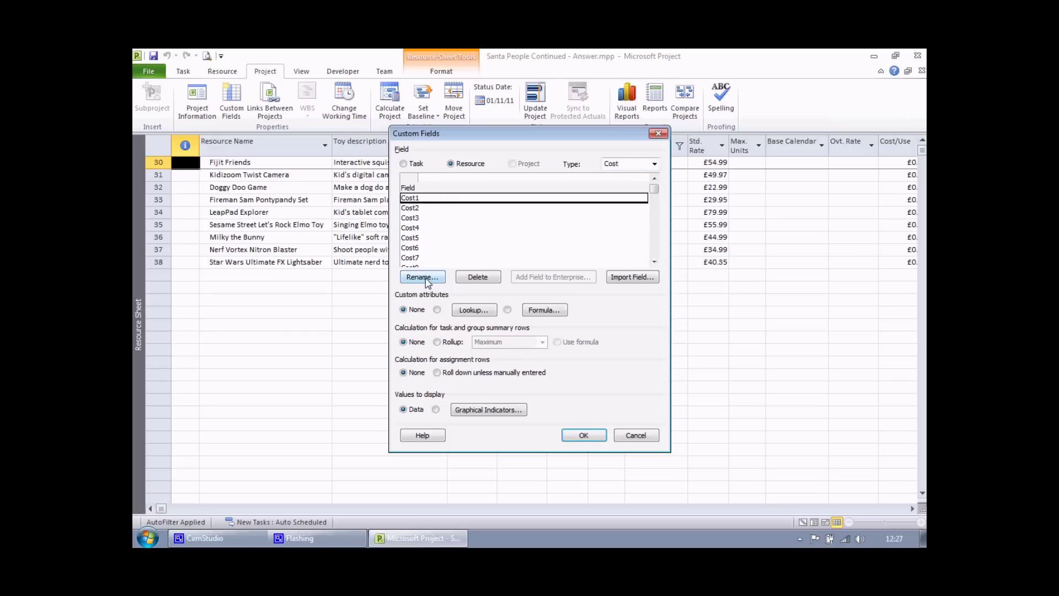
{"action": "left_click", "coordinate": [424, 280]}
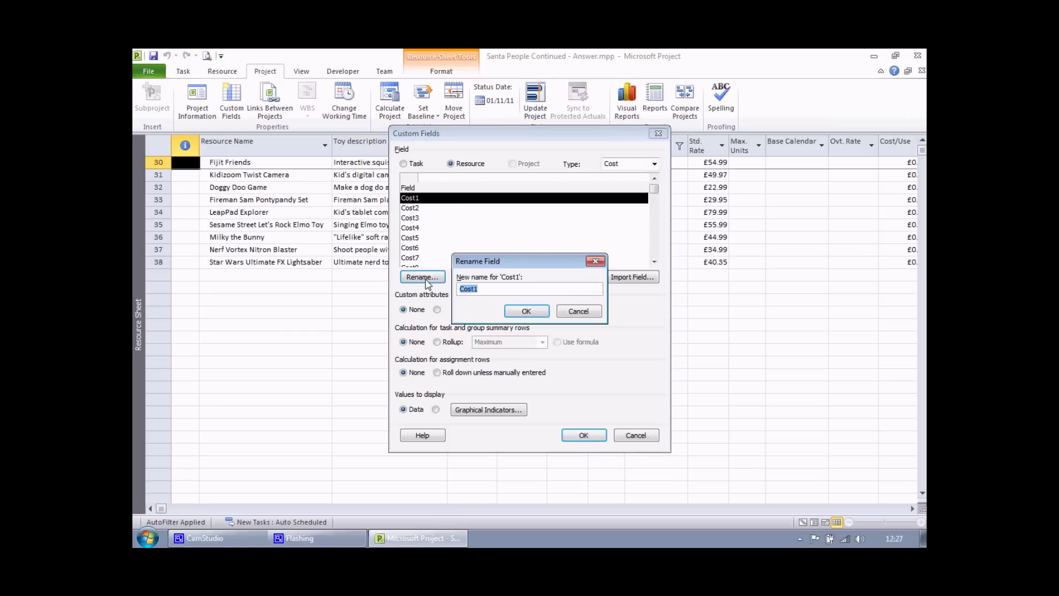
{"action": "type", "text": "VAT"}
{"action": "key", "text": "Return"}
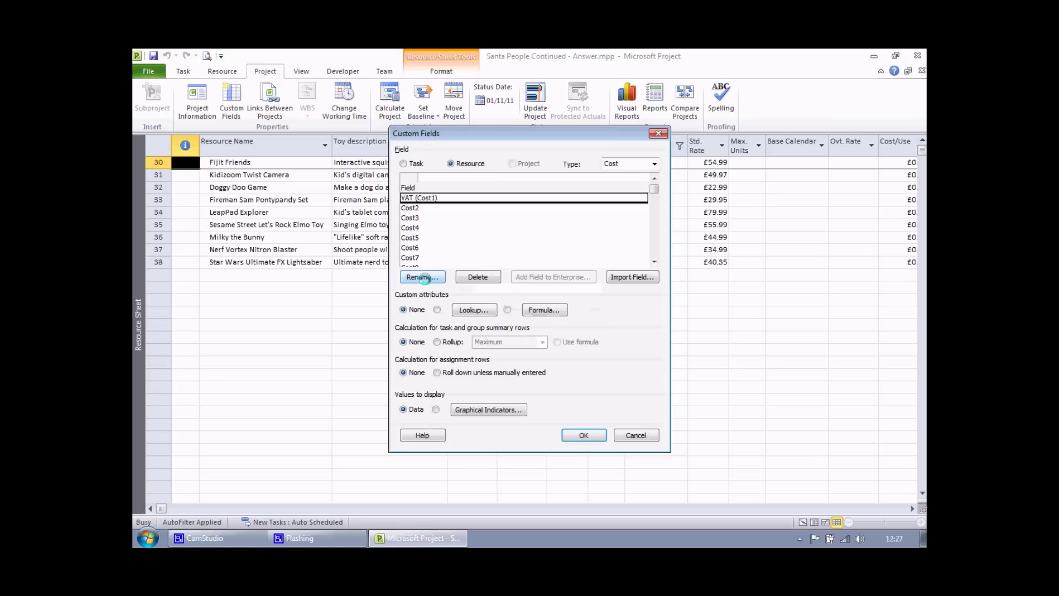
Give VAT the formula [Standard Rate] * 0.2 and accept replacing its values with calculated ones
{"action": "left_click", "coordinate": [540, 310]}
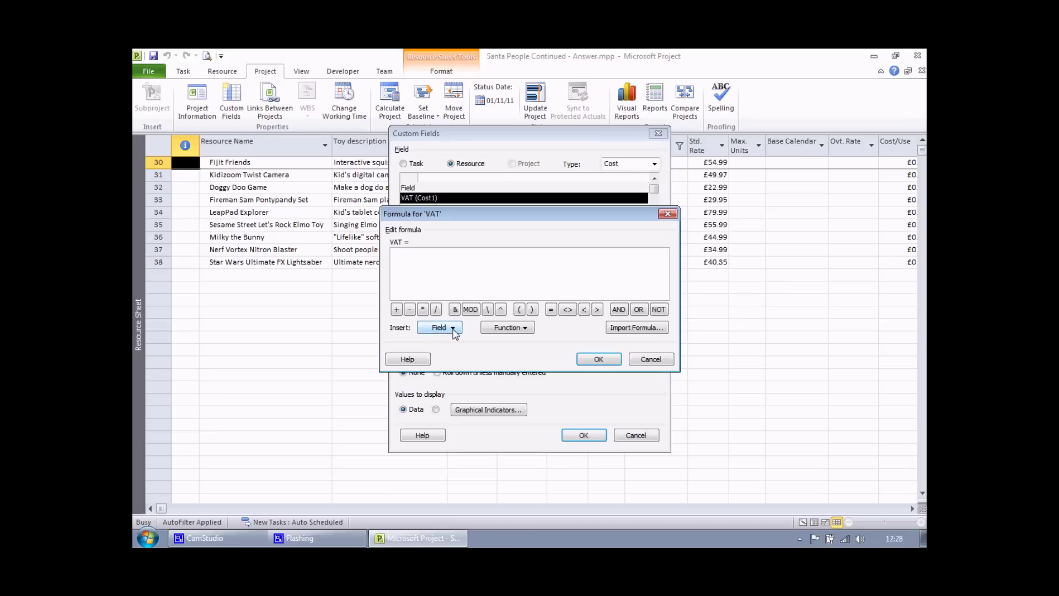
{"action": "left_click", "coordinate": [455, 333]}
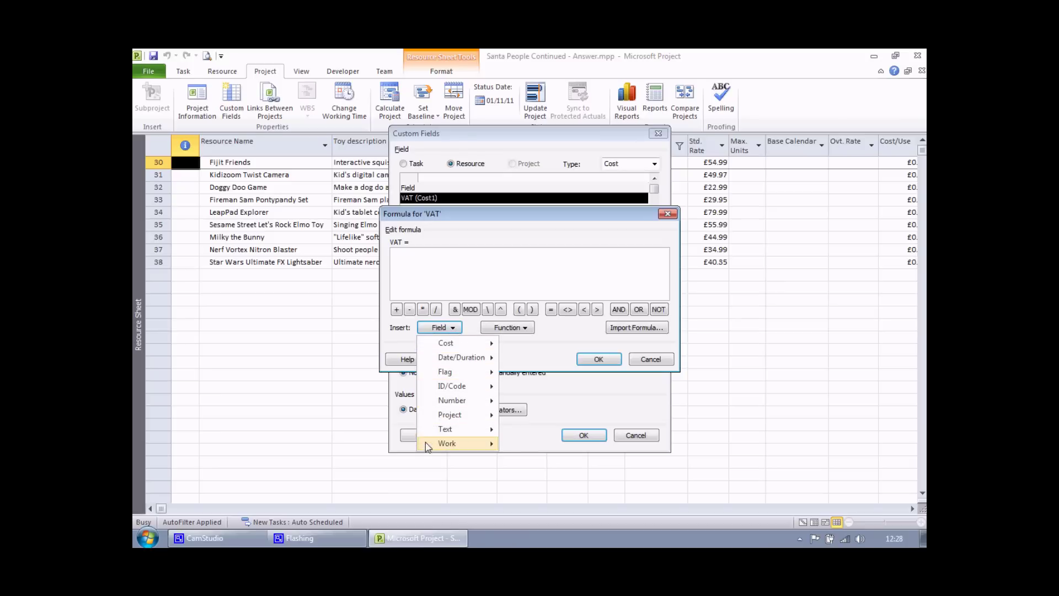
{"action": "mouse_move", "coordinate": [430, 345]}
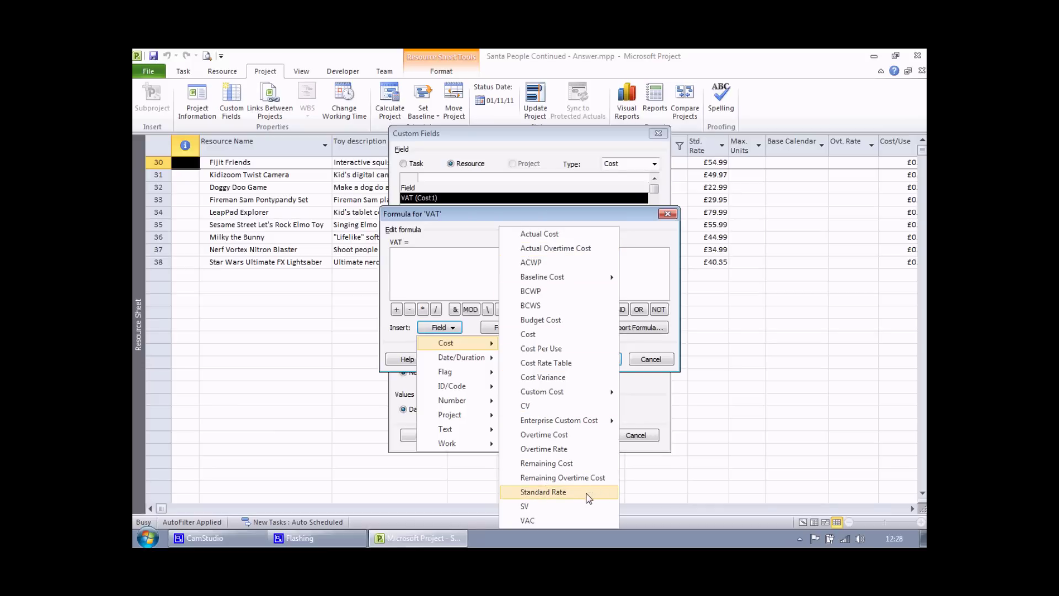
{"action": "left_click", "coordinate": [574, 493]}
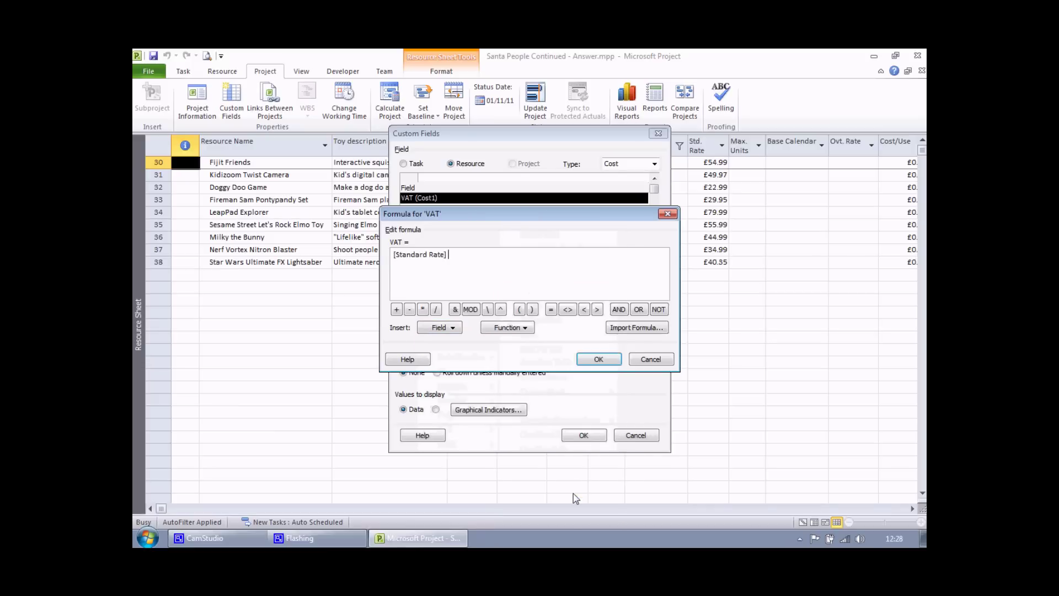
{"action": "left_click", "coordinate": [396, 256]}
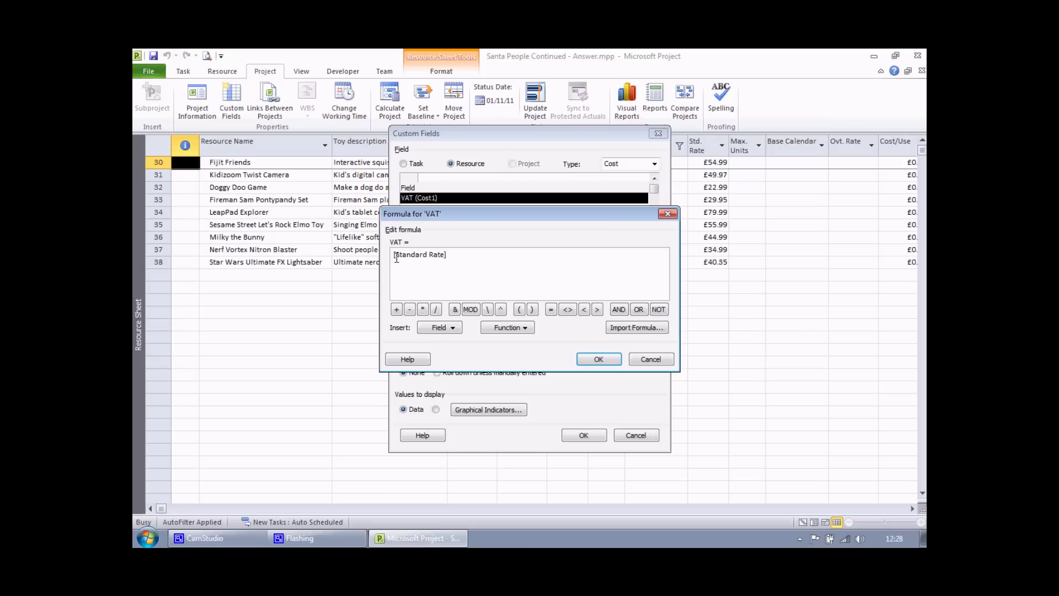
{"action": "key", "text": "End"}
{"action": "type", "text": "0.2"}
{"action": "left_click", "coordinate": [599, 362]}
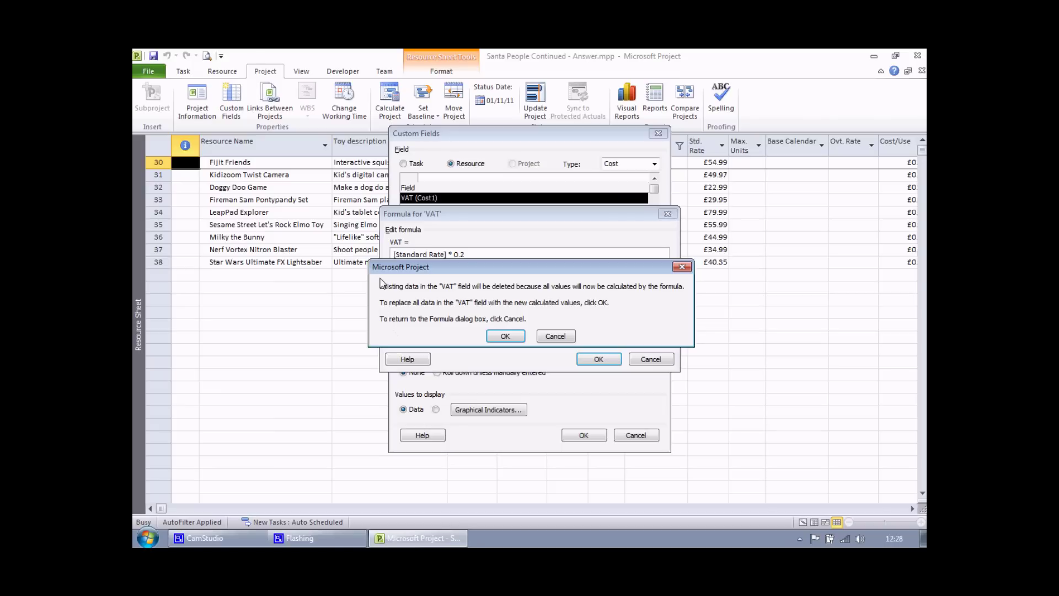
{"action": "left_click", "coordinate": [504, 337]}
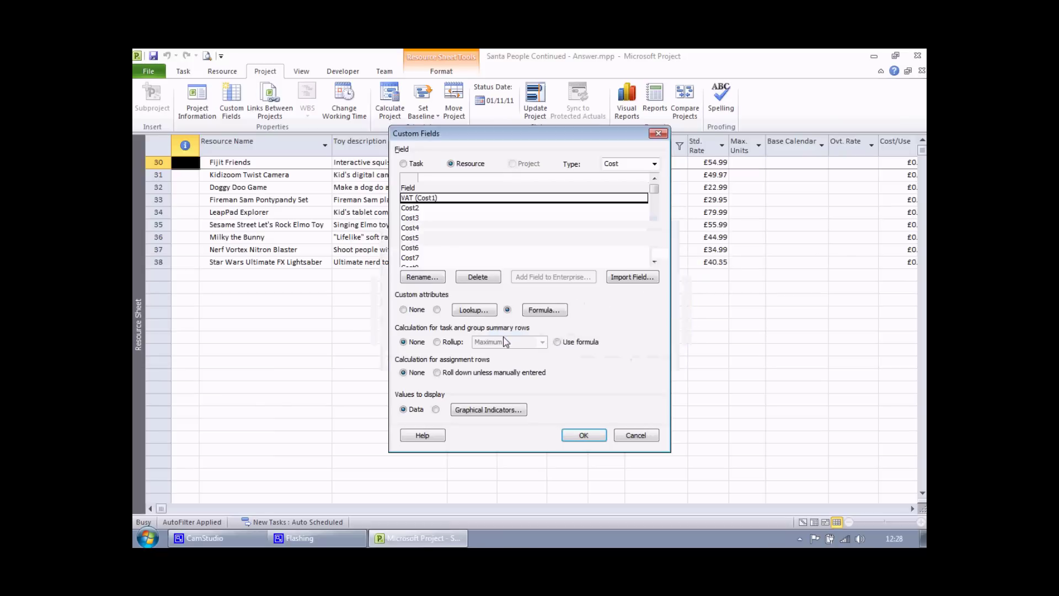
Close Custom Fields and insert a Cost1 (VAT) column before Max. Units on the resource sheet
{"action": "left_click", "coordinate": [584, 437]}
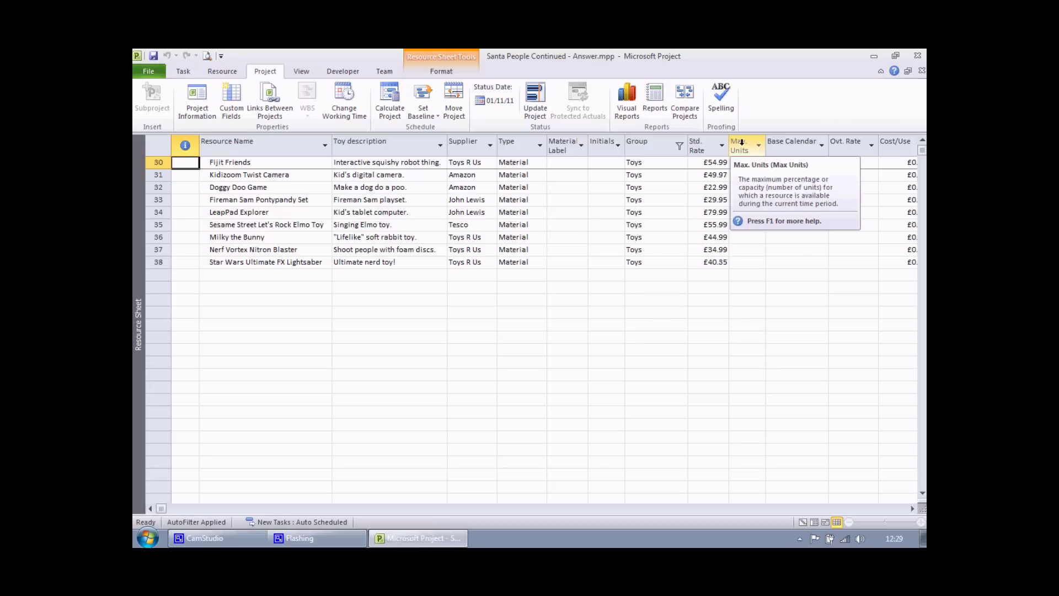
{"action": "right_click", "coordinate": [742, 142]}
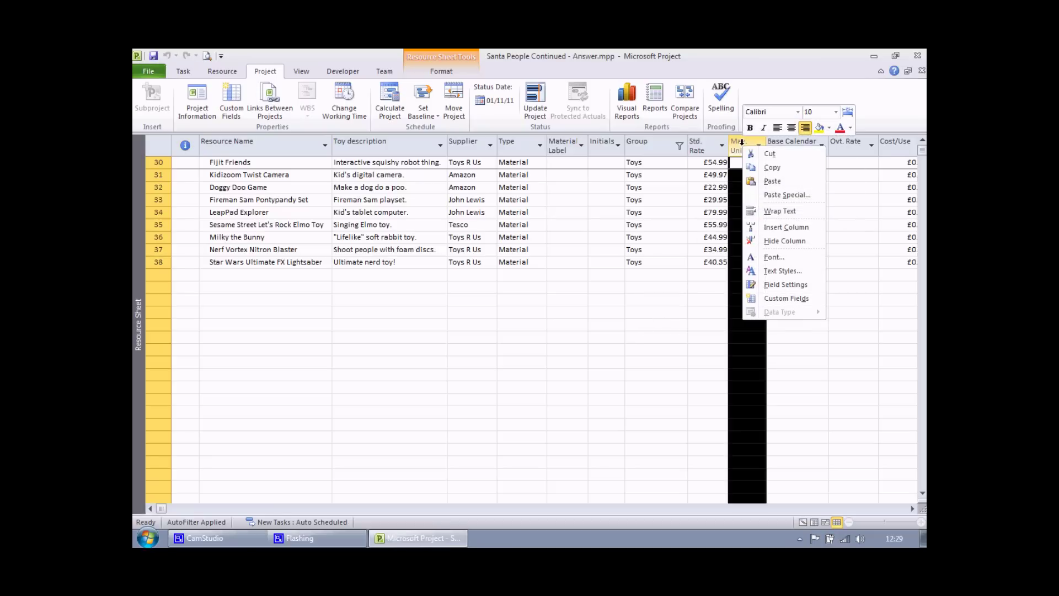
{"action": "left_click", "coordinate": [773, 227]}
{"action": "left_click_drag", "start_coordinate": [834, 193], "coordinate": [841, 291]}
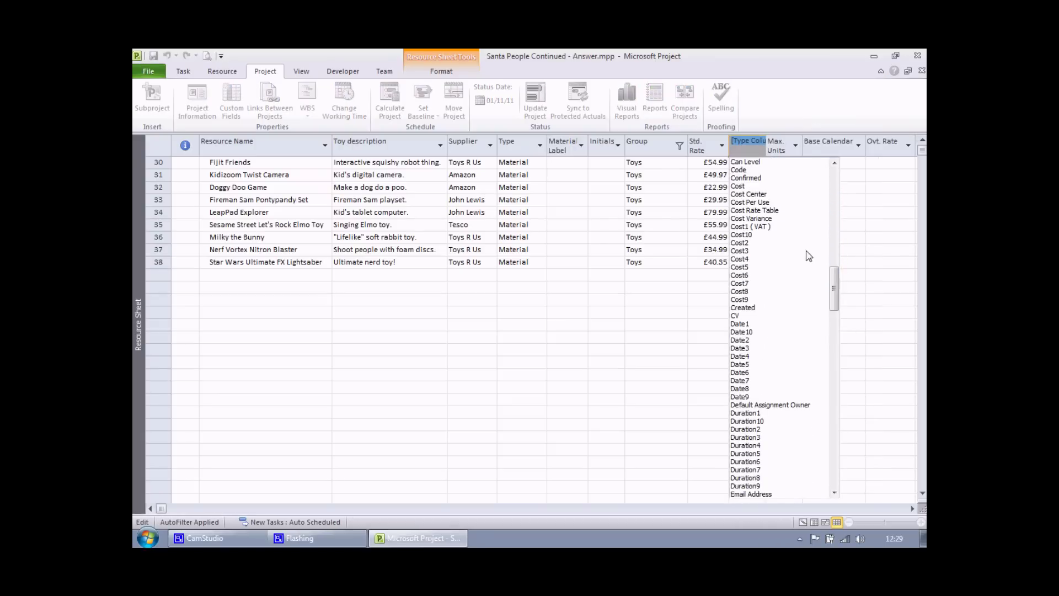
{"action": "left_click", "coordinate": [760, 227]}
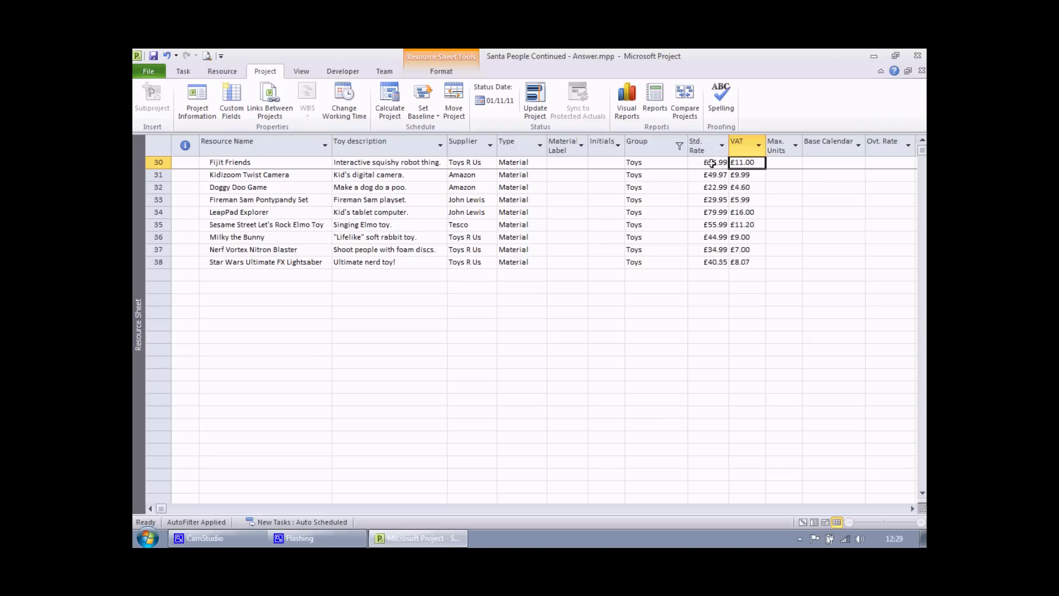
{"action": "left_click", "coordinate": [702, 163]}
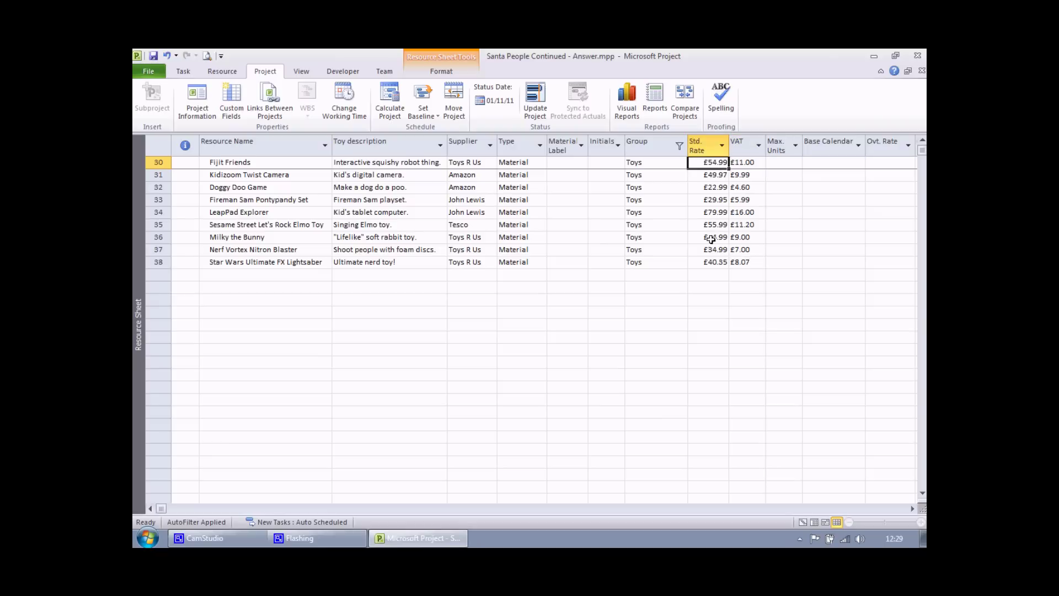
Change Fijit Friends' Std. Rate to 60, recalculating its VAT to £12.00
{"action": "type", "text": "60"}
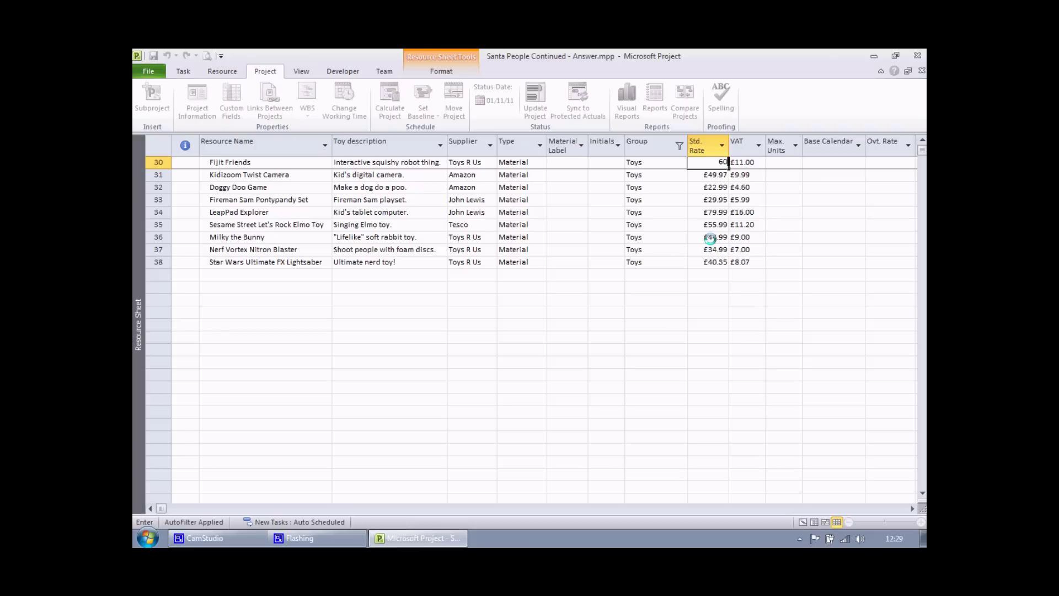
{"action": "key", "text": "Return"}
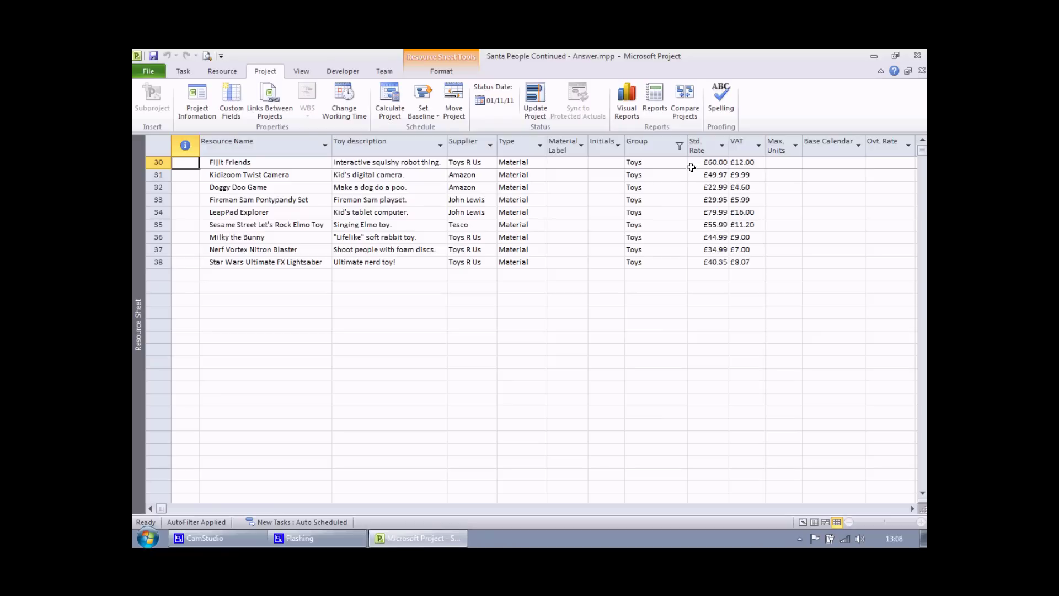
{"action": "left_click", "coordinate": [231, 100]}
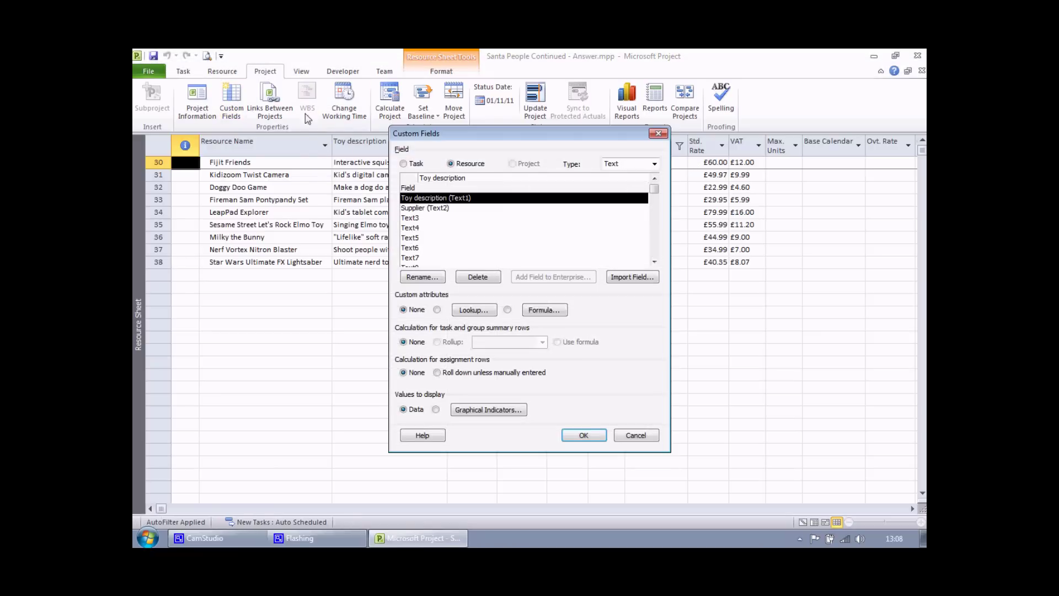
Rename the Number1 custom number field to Quantity
{"action": "left_click", "coordinate": [632, 164]}
{"action": "left_click", "coordinate": [633, 225]}
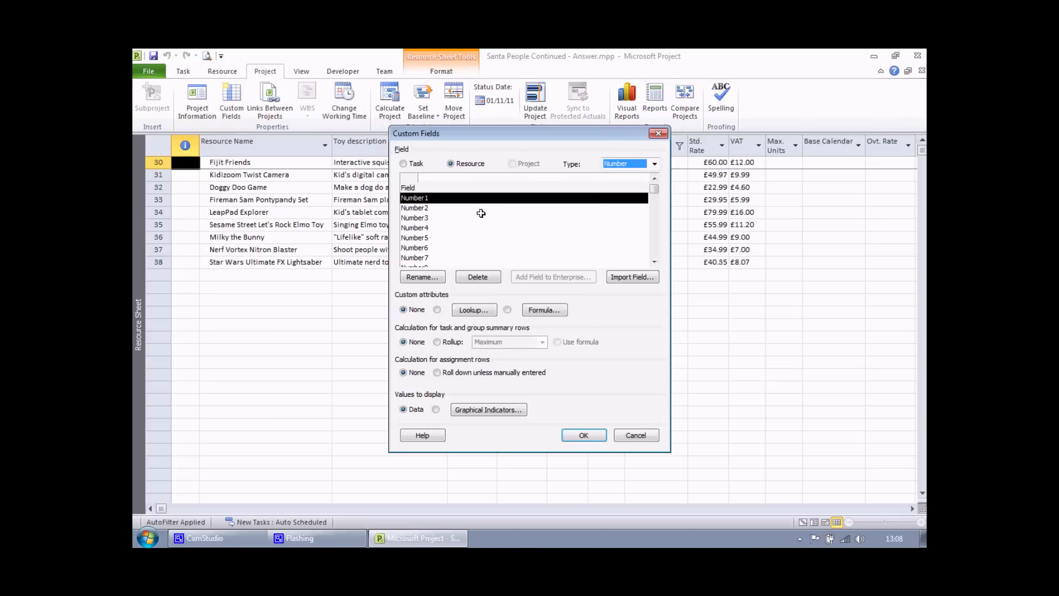
{"action": "left_click", "coordinate": [451, 198]}
{"action": "left_click", "coordinate": [423, 277]}
{"action": "type", "text": "Quani"}
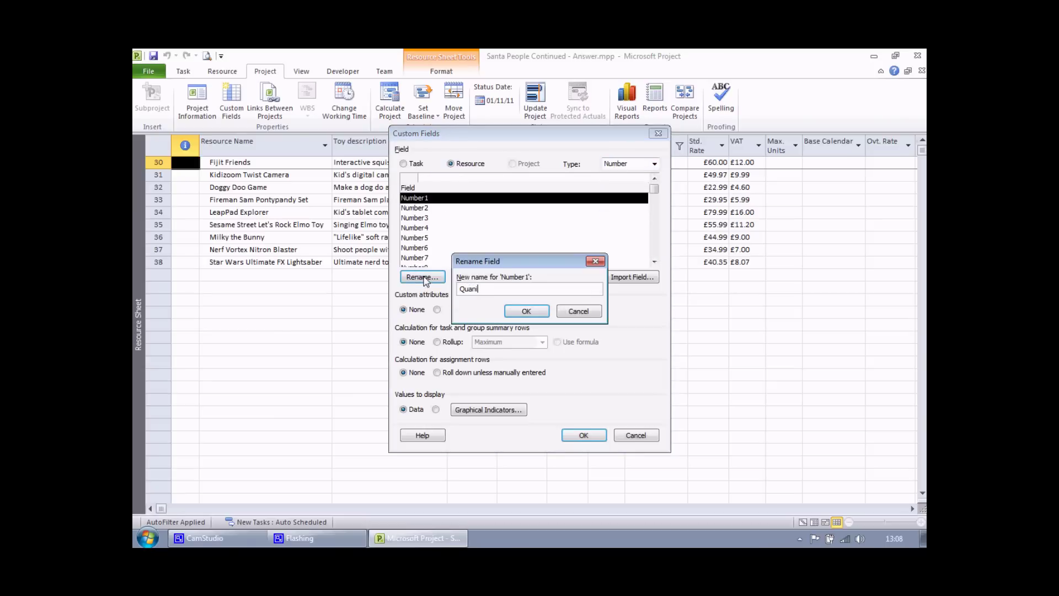
{"action": "type", "text": "tity"}
{"action": "key", "text": "Return"}
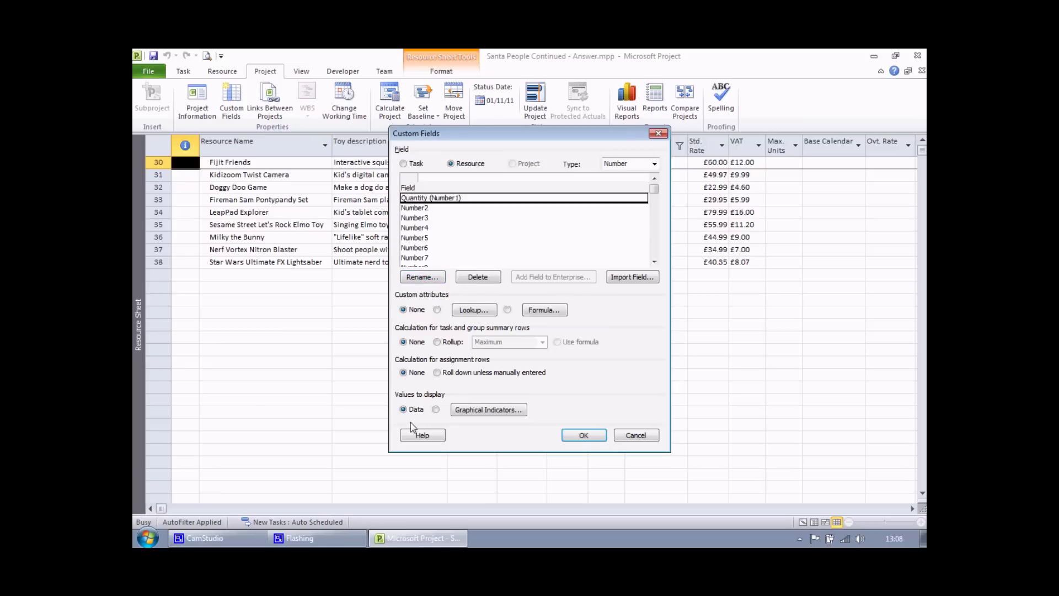
Insert a Quantity (Number1) column before Max. Units on the resource sheet
{"action": "left_click", "coordinate": [580, 436]}
{"action": "right_click", "coordinate": [777, 146]}
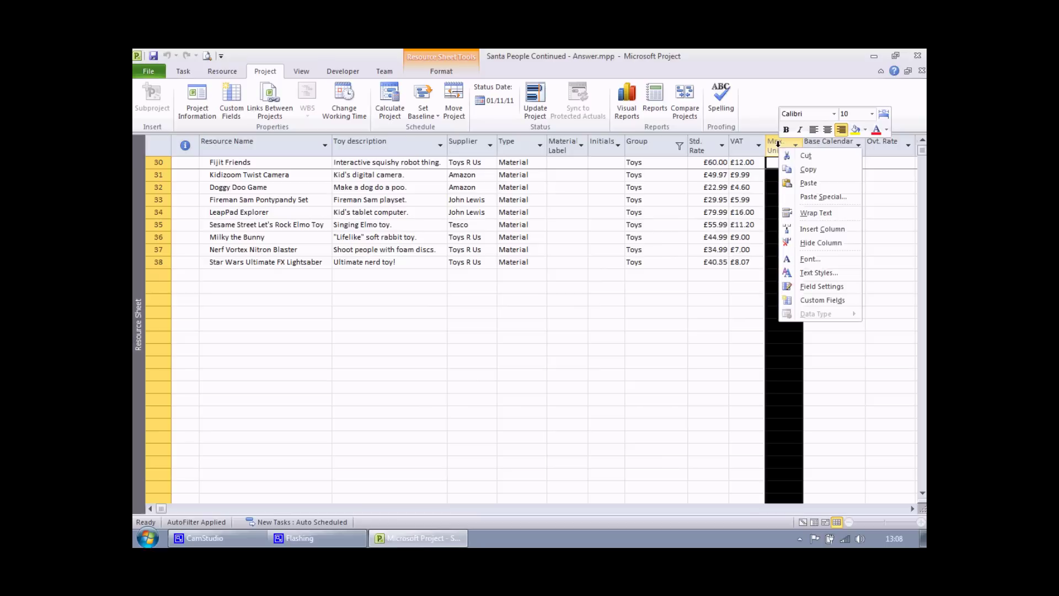
{"action": "left_click", "coordinate": [822, 229]}
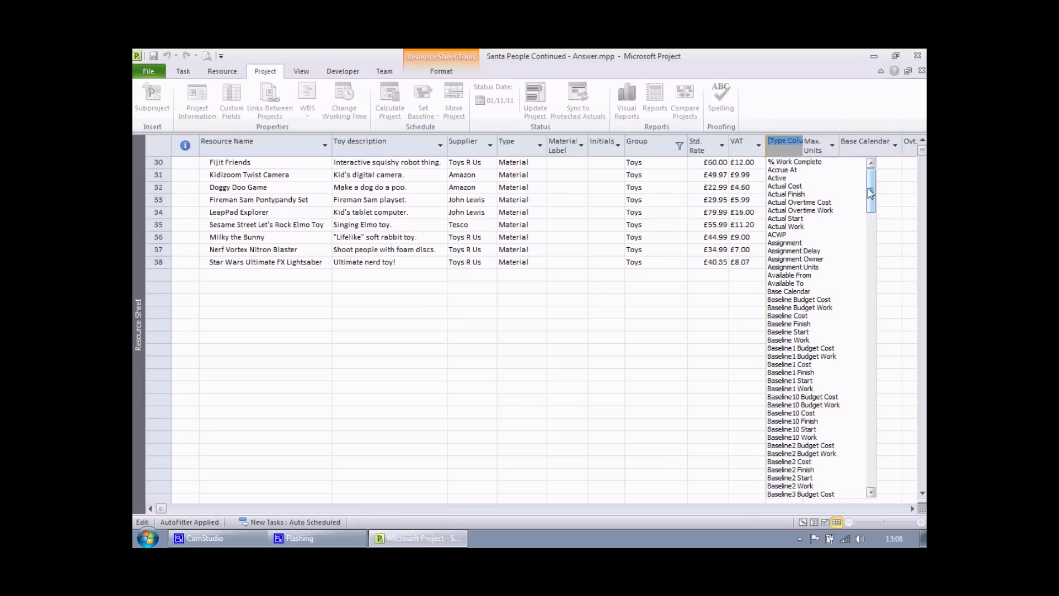
{"action": "left_click_drag", "start_coordinate": [872, 169], "coordinate": [875, 378]}
{"action": "left_click", "coordinate": [811, 307]}
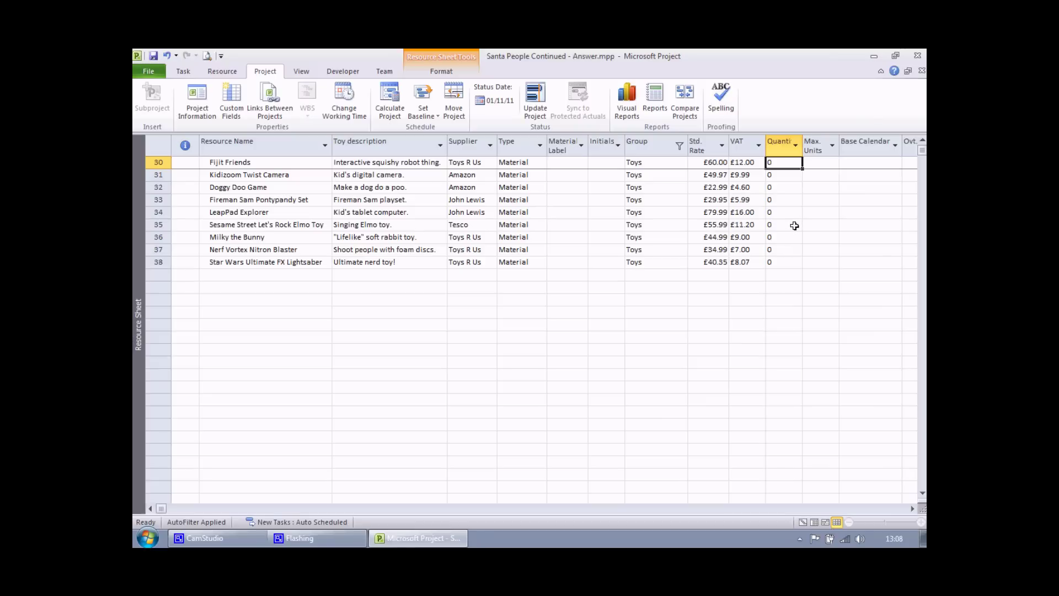
Enter quantities 1100, 800 and 1500 for Fijit Friends, Kidizoom Twist Camera and Doggy Doo Game
{"action": "type", "text": "1100"}
{"action": "key", "text": "Return"}
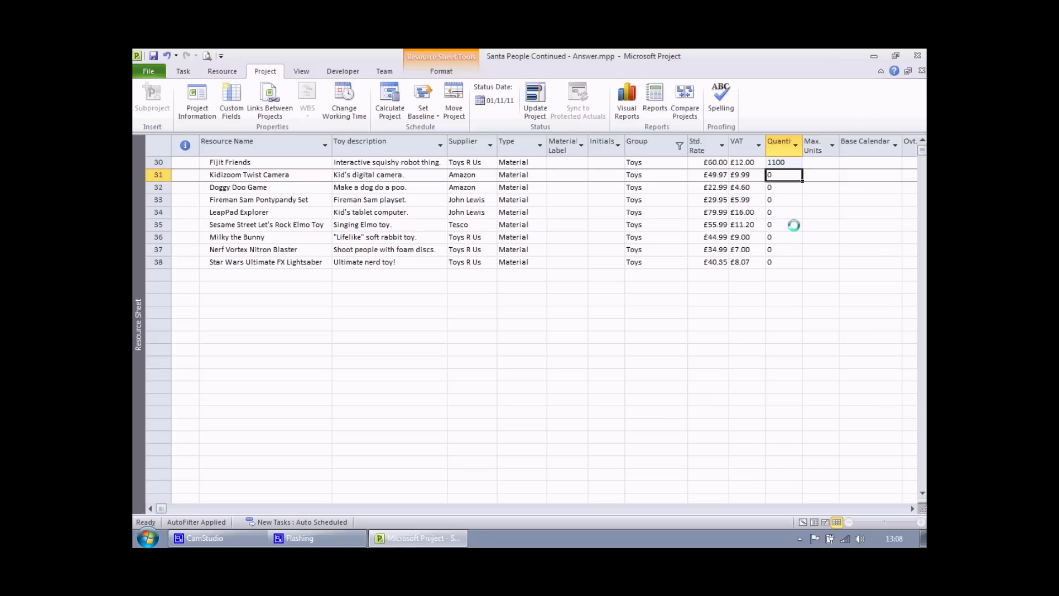
{"action": "type", "text": "800"}
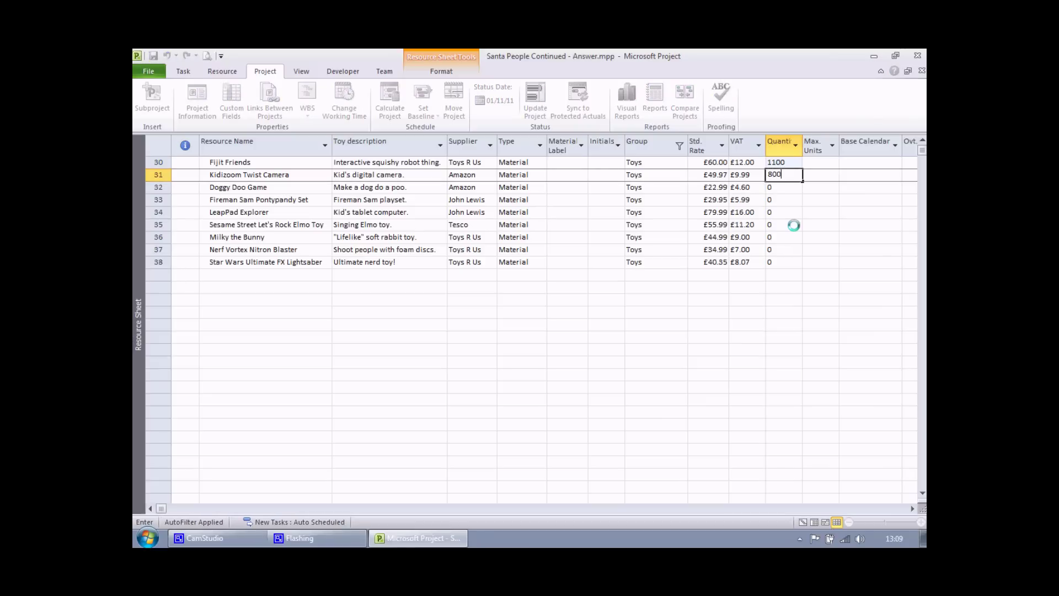
{"action": "key", "text": "Return"}
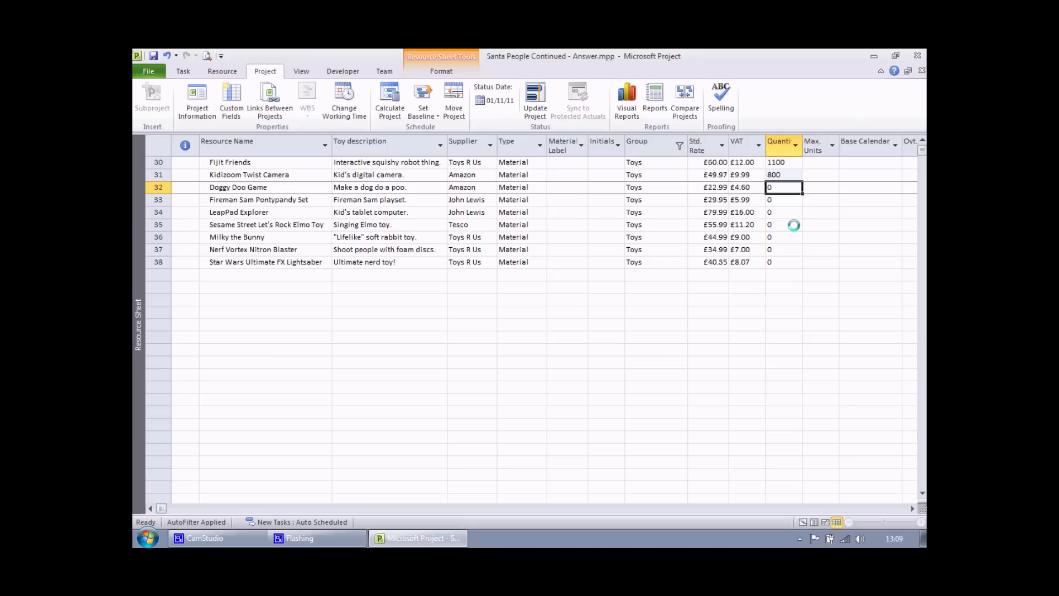
{"action": "type", "text": "1500"}
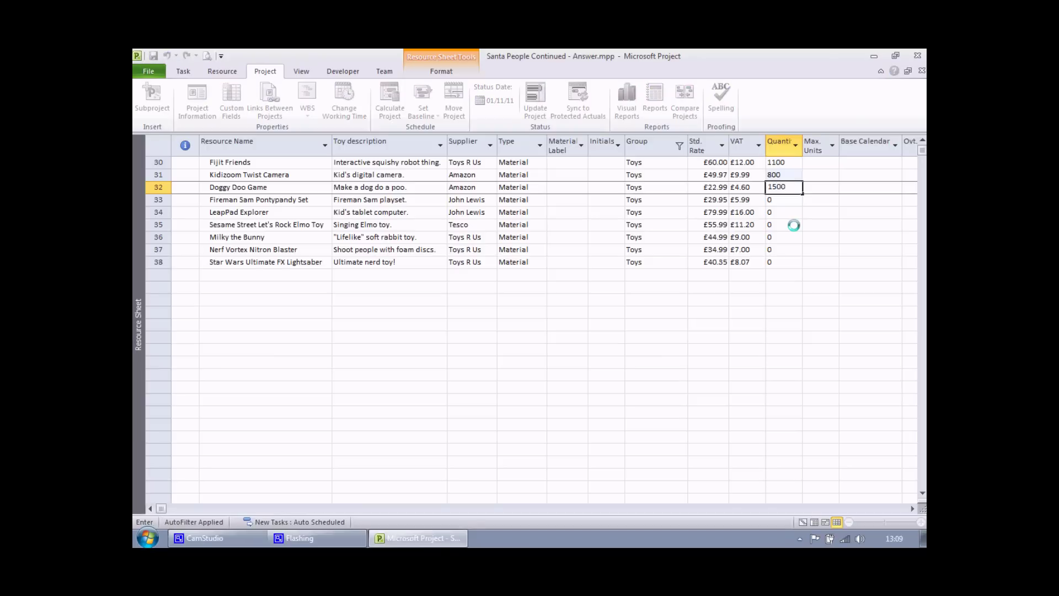
{"action": "key", "text": "Return"}
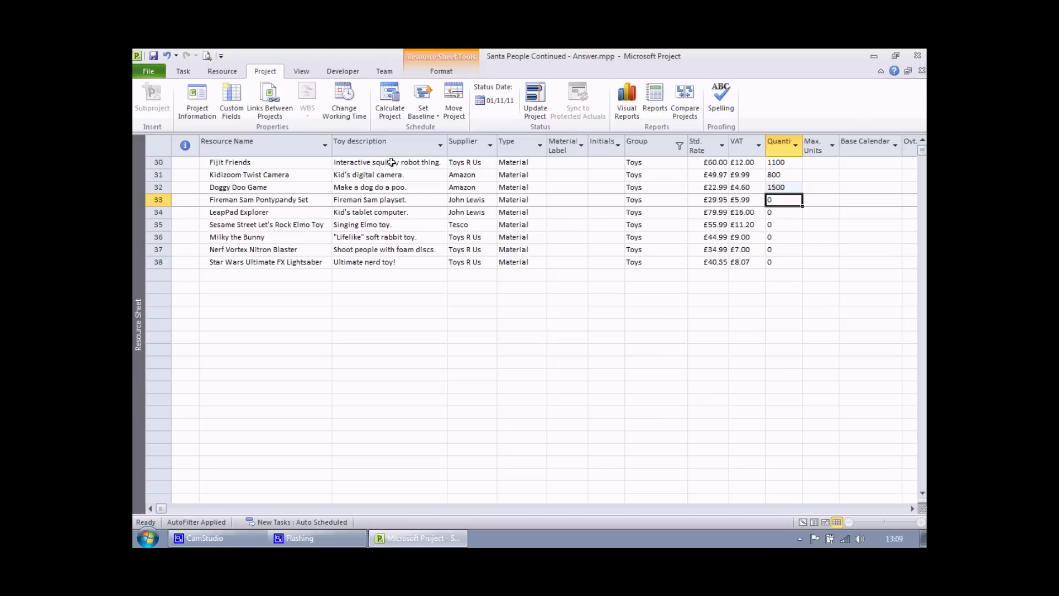
{"action": "left_click", "coordinate": [234, 100]}
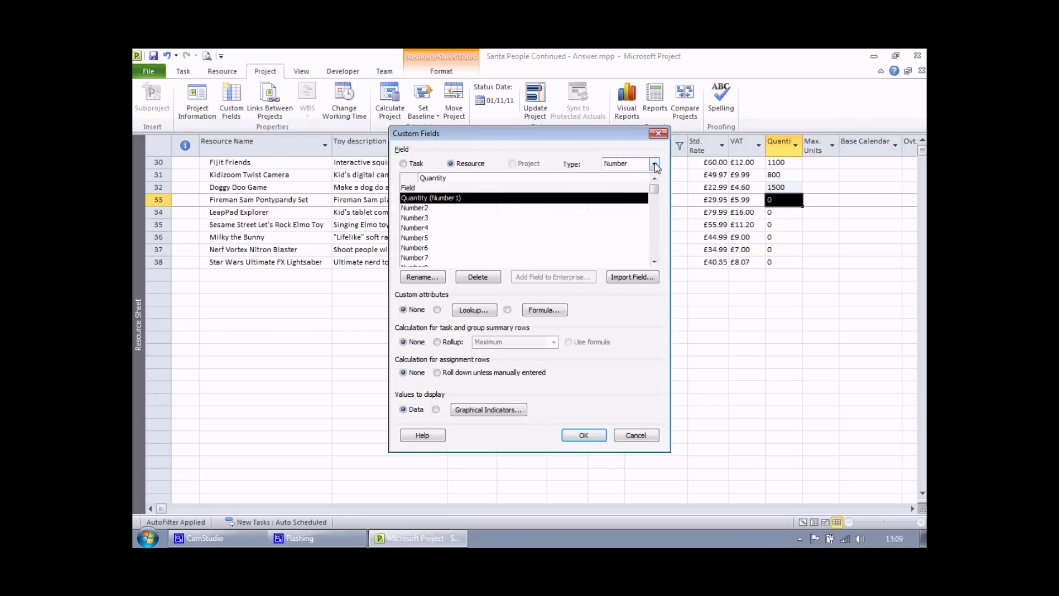
Switch to the Cost field type and rename the unused Cost2 field to OrderTotal
{"action": "left_click", "coordinate": [654, 164]}
{"action": "left_click", "coordinate": [633, 177]}
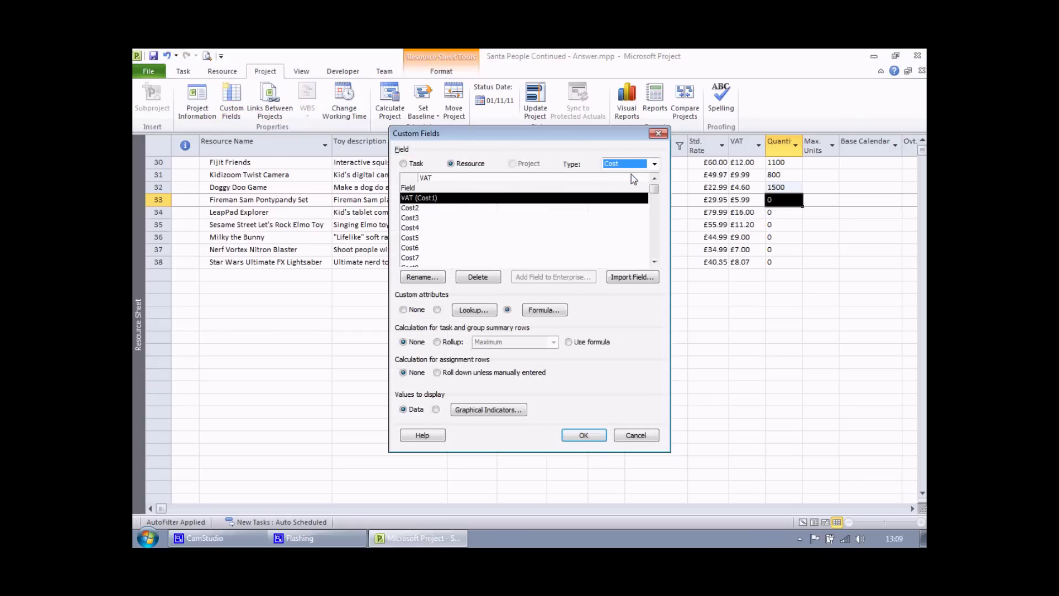
{"action": "left_click", "coordinate": [424, 209]}
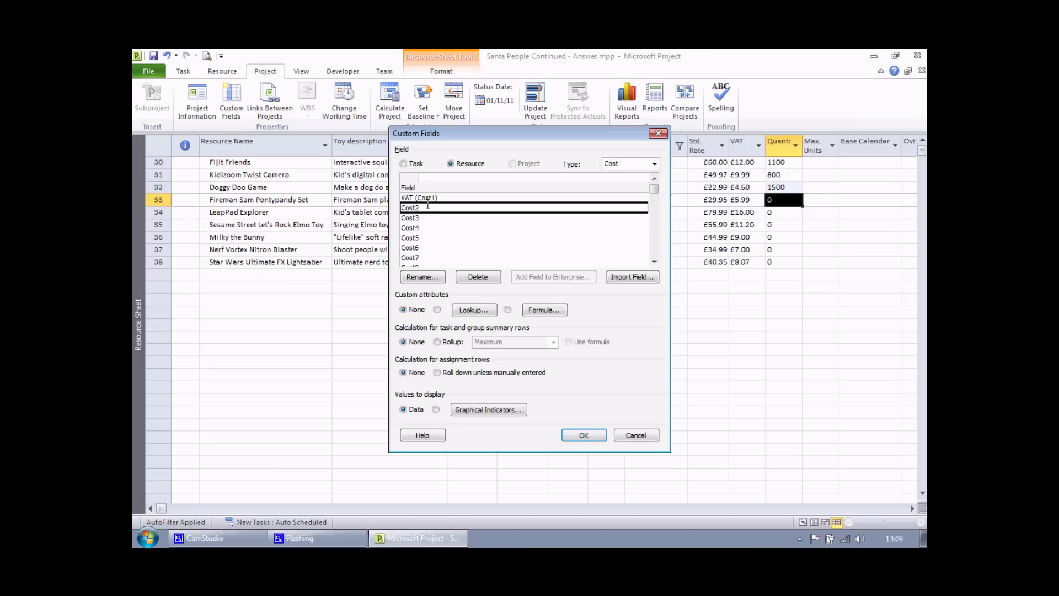
{"action": "left_click", "coordinate": [426, 277]}
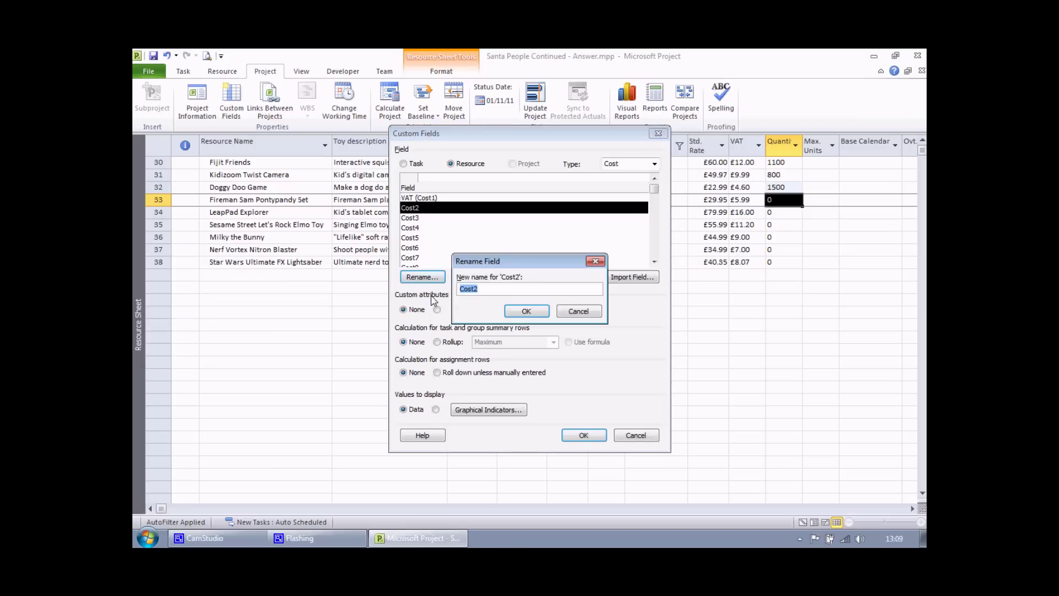
{"action": "type", "text": "OrderTotal"}
{"action": "key", "text": "Return"}
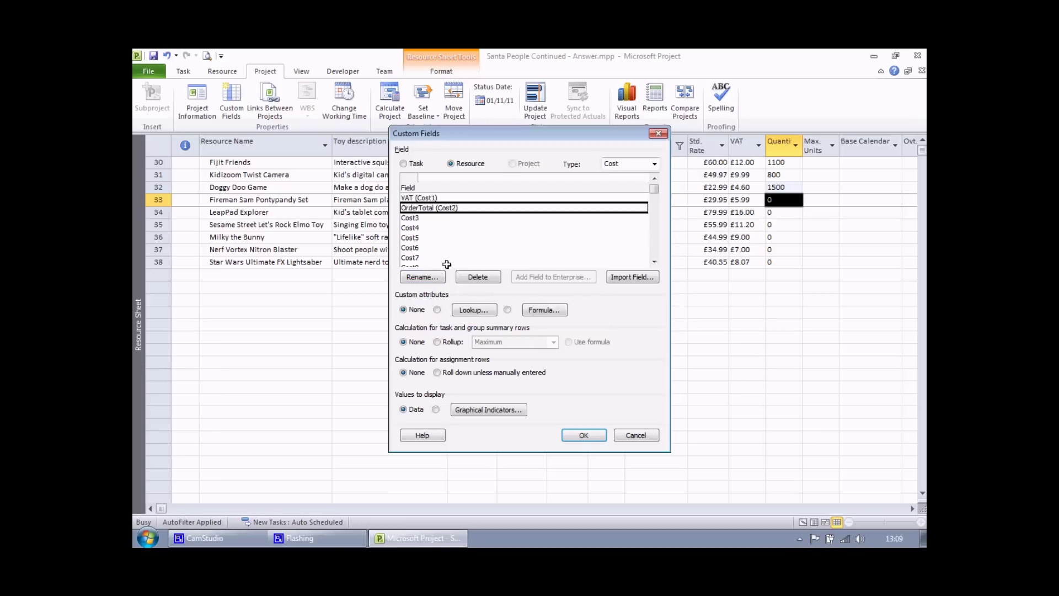
Insert the General > IIf function template into the OrderTotal formula
{"action": "left_click", "coordinate": [545, 311]}
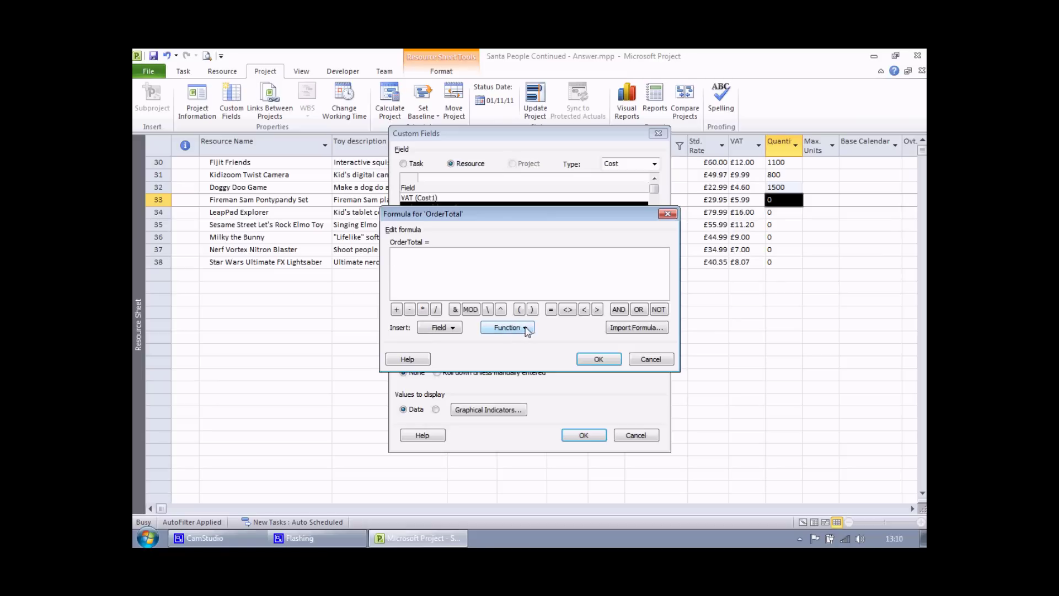
{"action": "left_click", "coordinate": [526, 329]}
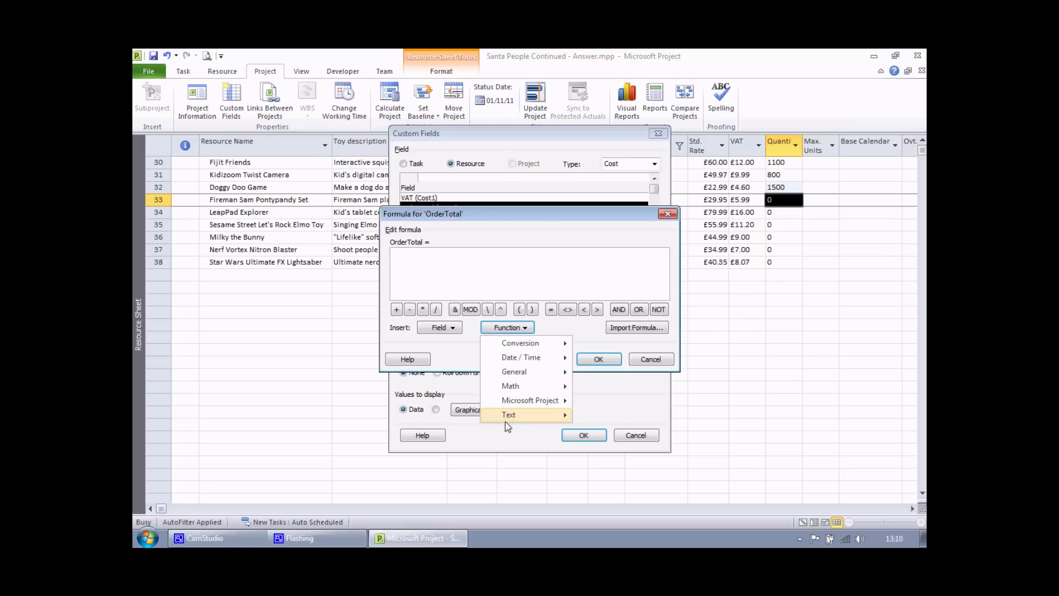
{"action": "mouse_move", "coordinate": [509, 375]}
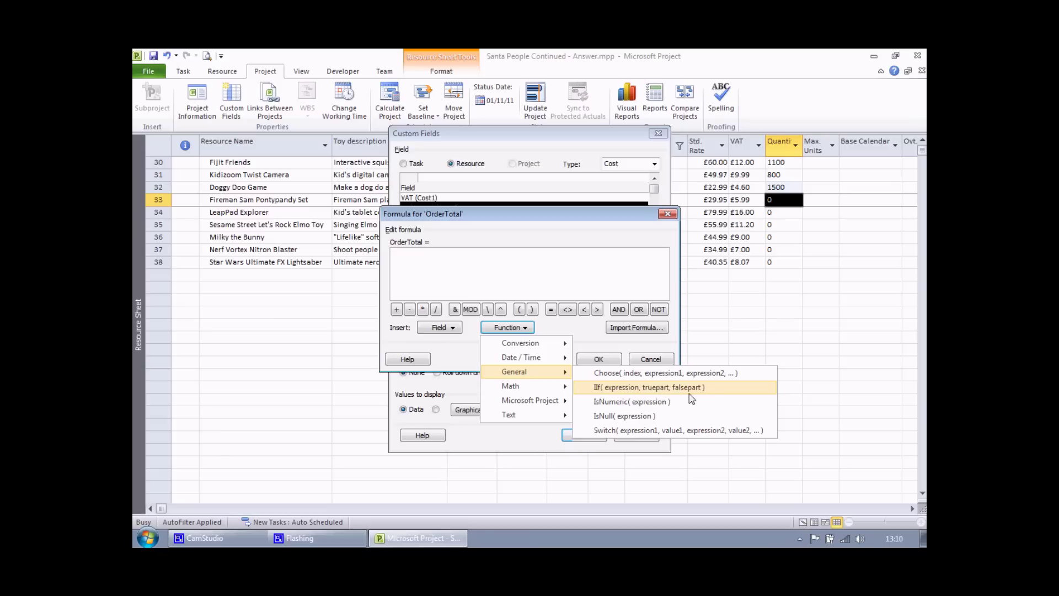
{"action": "left_click", "coordinate": [599, 387]}
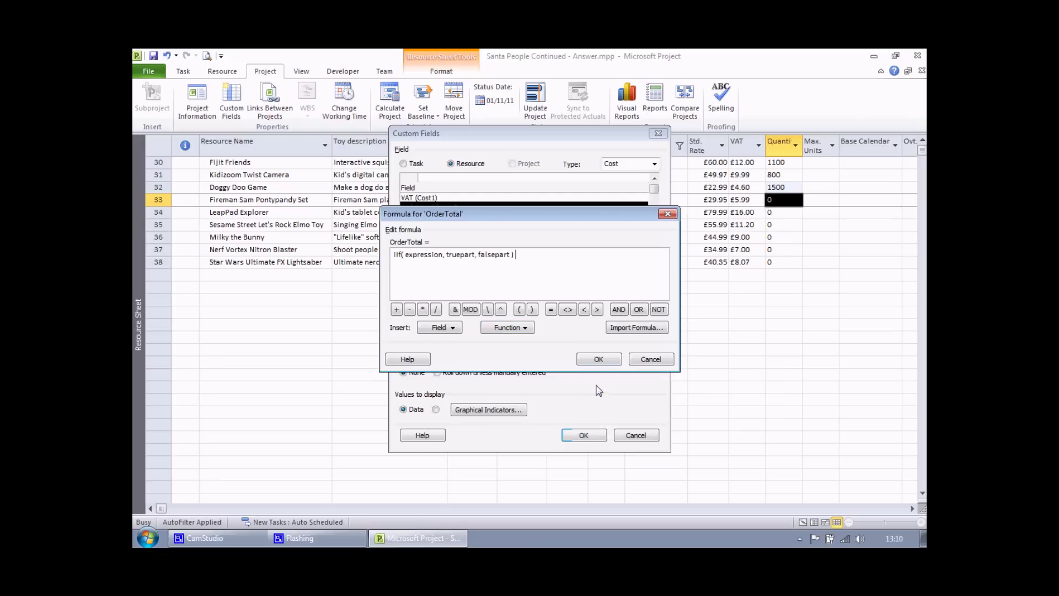
{"action": "left_click", "coordinate": [421, 255]}
Replace the IIf expression placeholder with [Quantity] > 1000
{"action": "double_click", "coordinate": [423, 254]}
{"action": "left_click", "coordinate": [454, 331]}
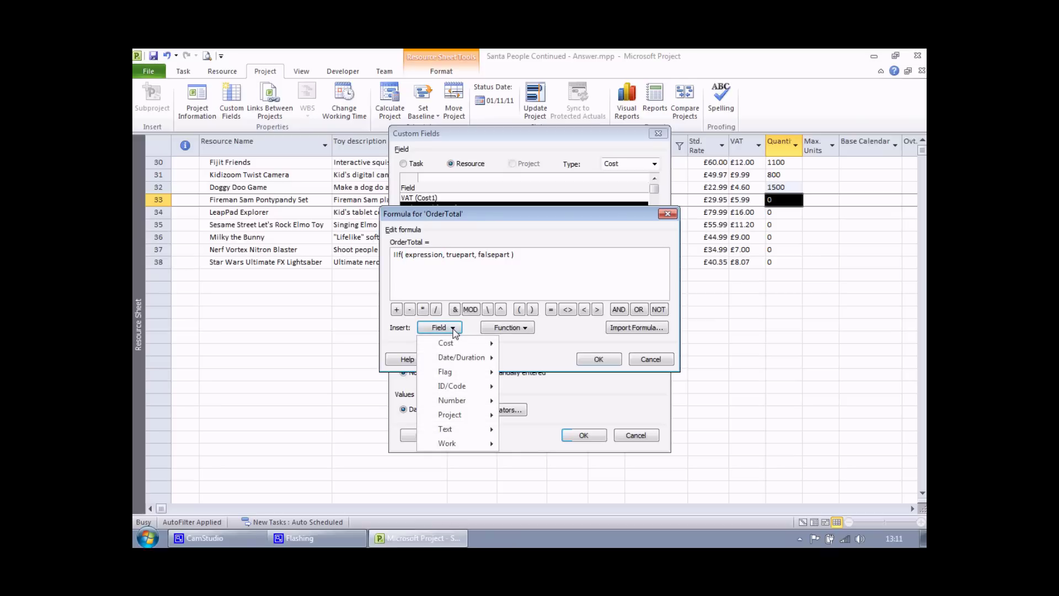
{"action": "mouse_move", "coordinate": [456, 407]}
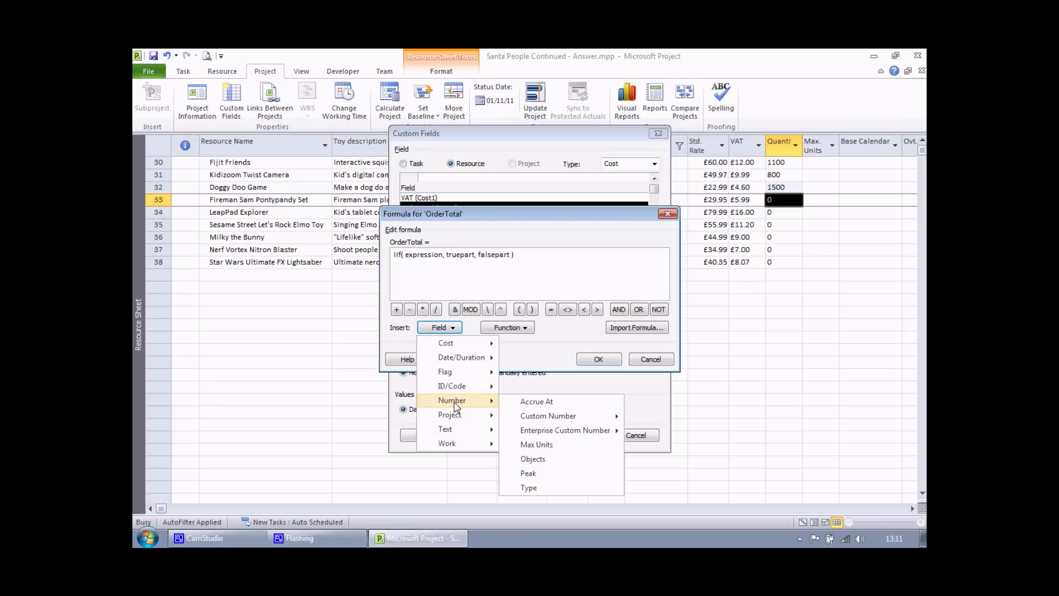
{"action": "mouse_move", "coordinate": [548, 421]}
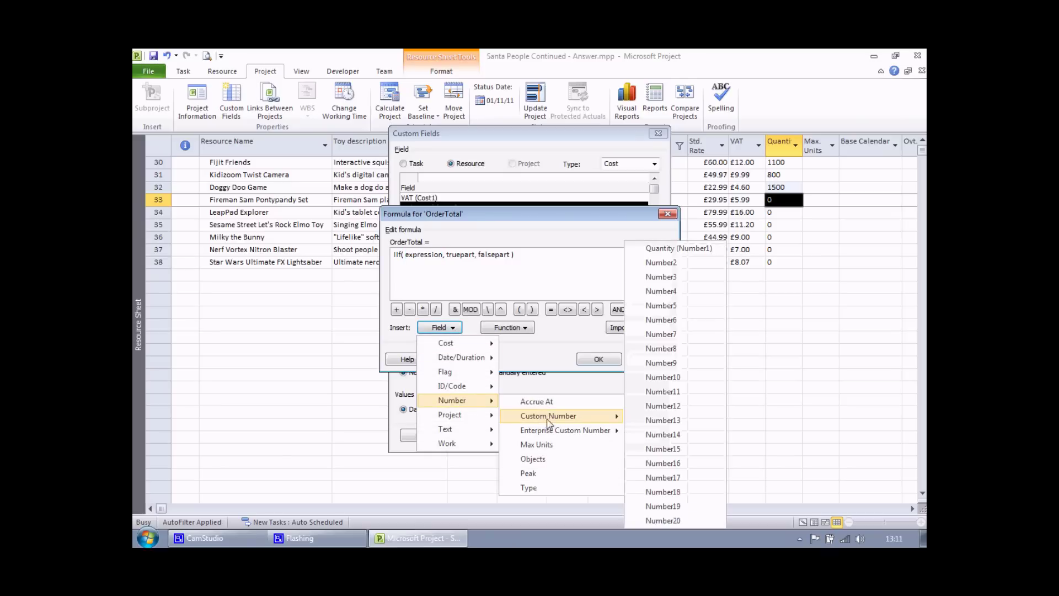
{"action": "left_click", "coordinate": [664, 249]}
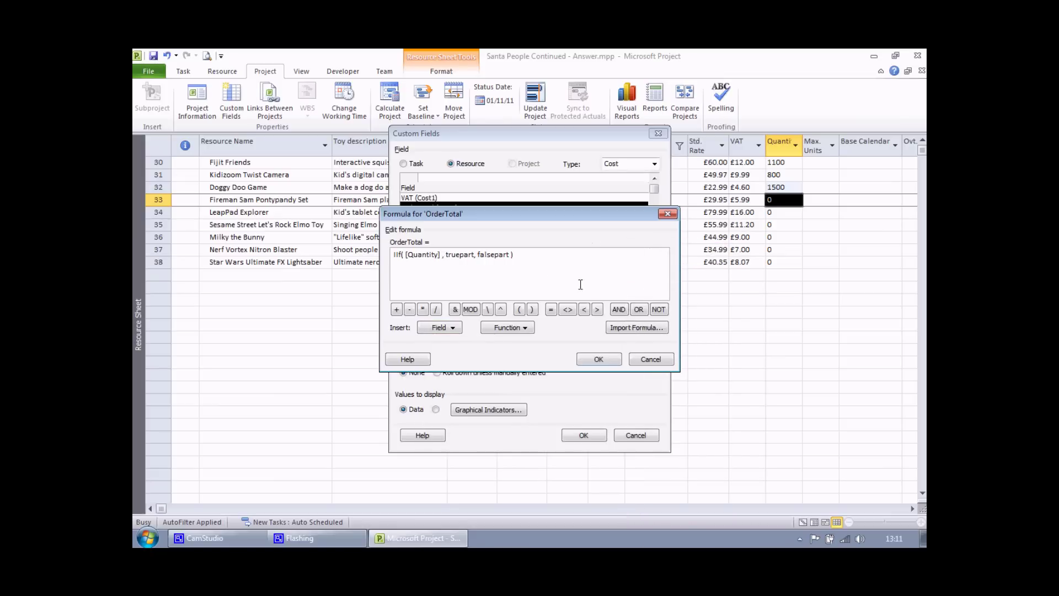
{"action": "left_click", "coordinate": [597, 310]}
{"action": "type", "text": "1000"}
Replace the truepart placeholder with [Quantity]*(0.9*[Standard Rate])
{"action": "double_click", "coordinate": [483, 254]}
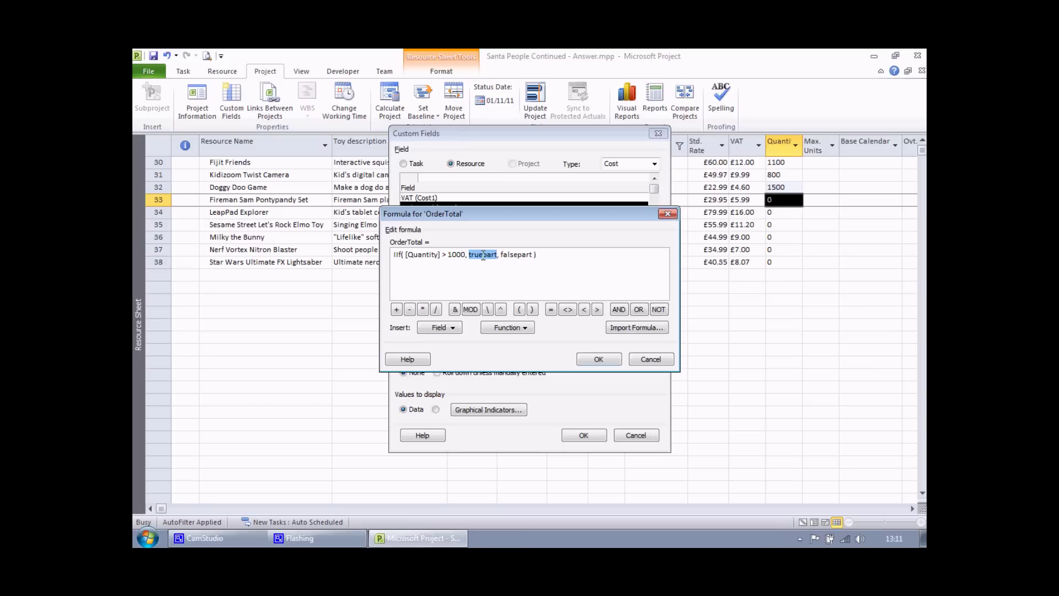
{"action": "type", "text": "[Quantity]"}
{"action": "type", "text": "*(0.9*"}
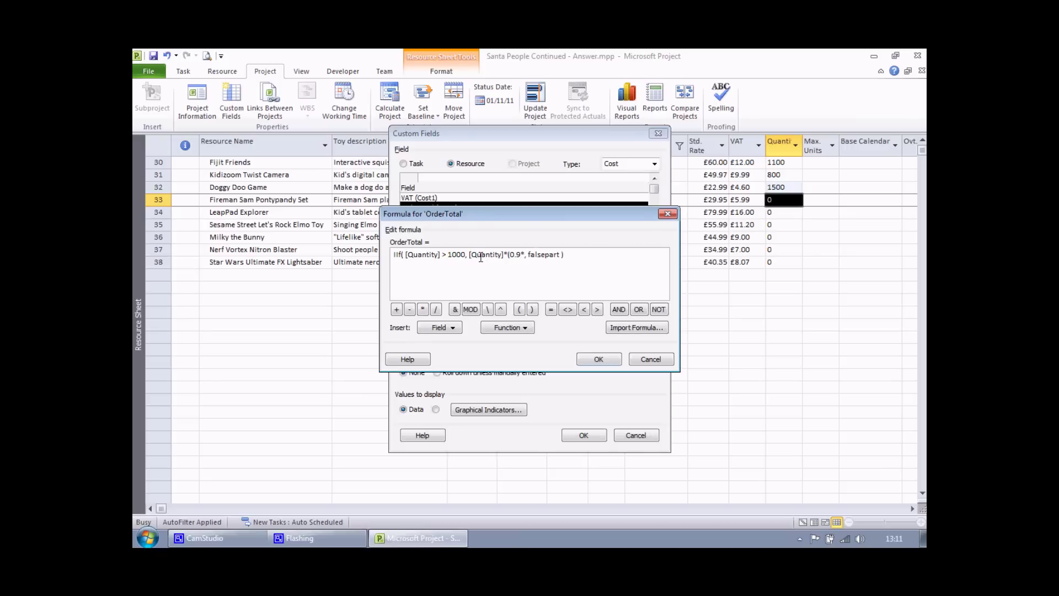
{"action": "left_click", "coordinate": [454, 330]}
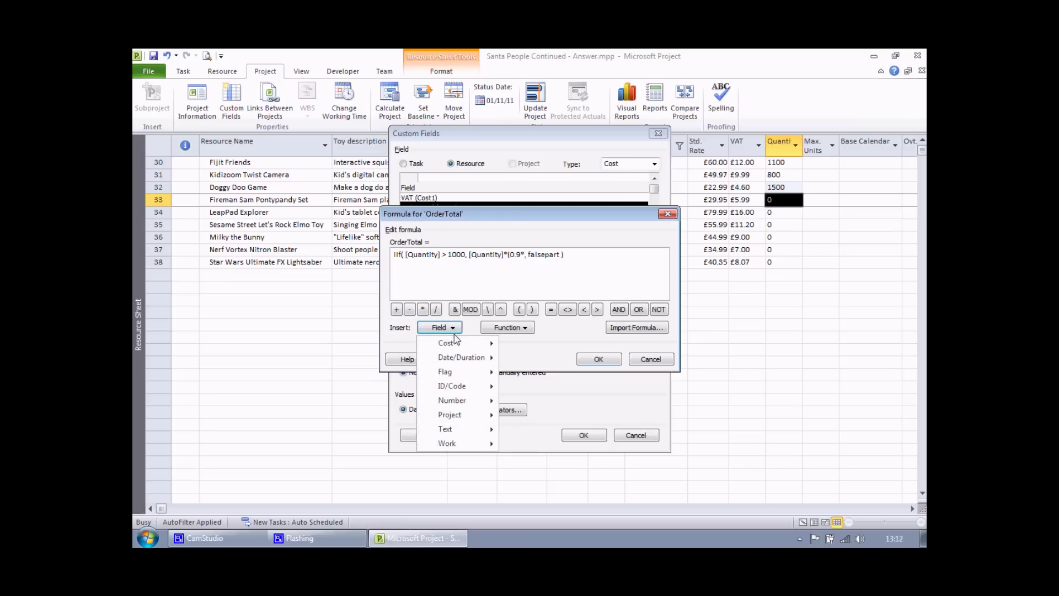
{"action": "mouse_move", "coordinate": [457, 348]}
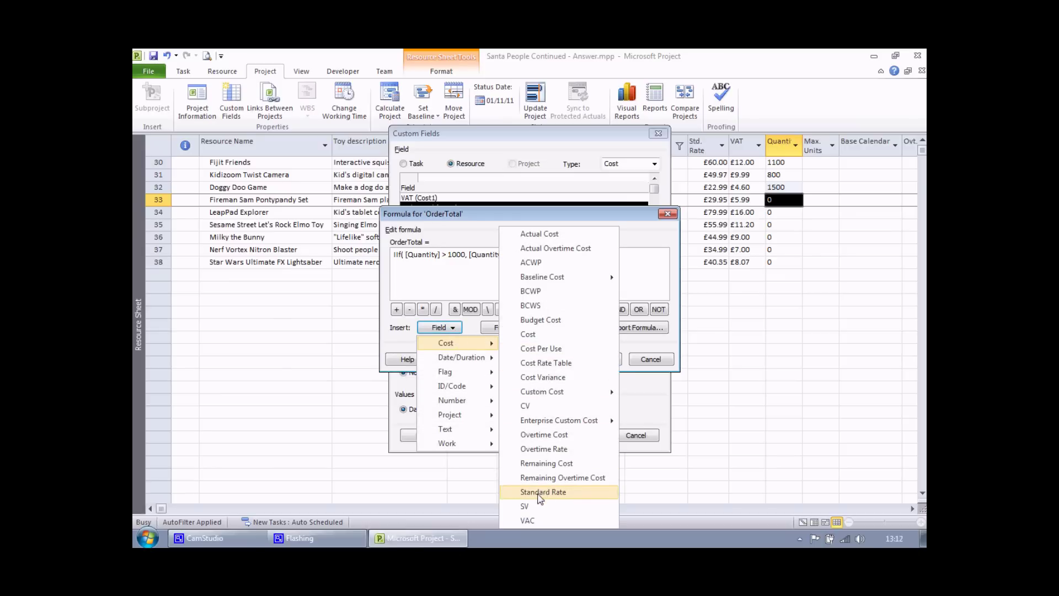
{"action": "left_click", "coordinate": [540, 493]}
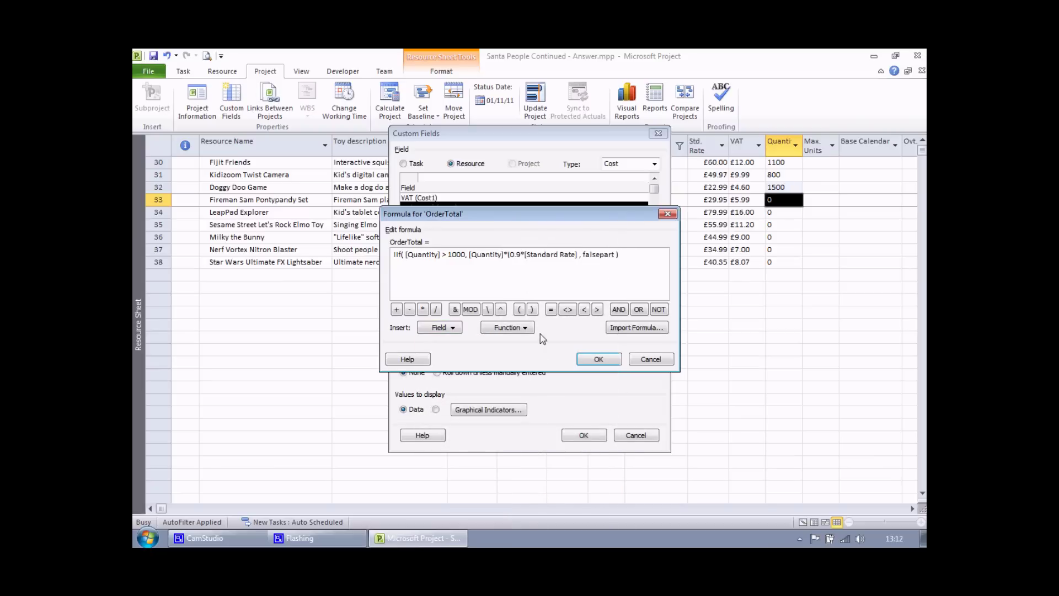
{"action": "type", "text": ")"}
Replace the falsepart with [Quantity]*[Standard Rate] and accept the finished OrderTotal formula
{"action": "double_click", "coordinate": [601, 255]}
{"action": "left_click", "coordinate": [454, 329]}
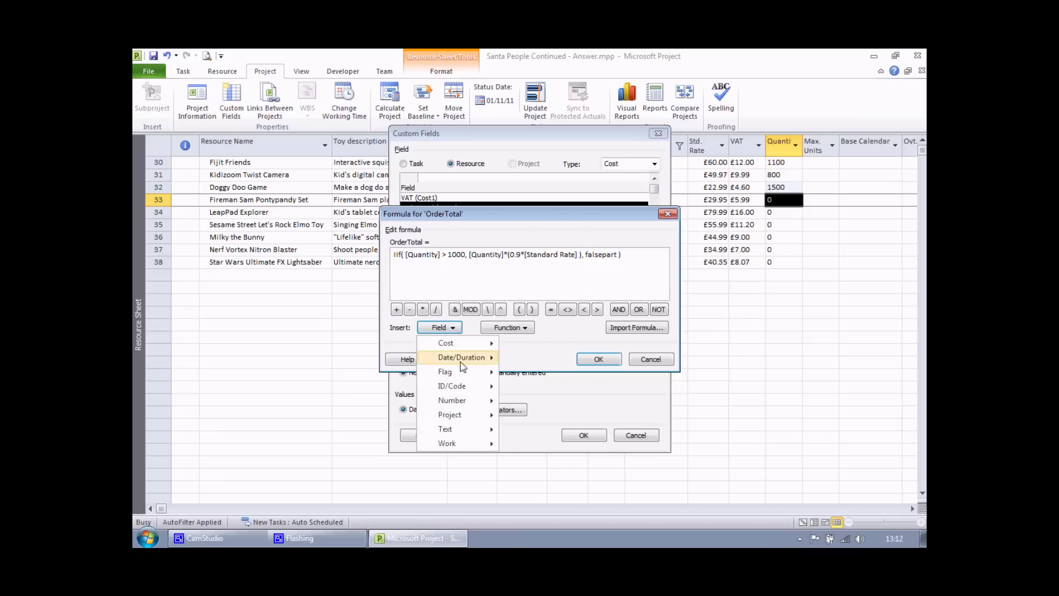
{"action": "mouse_move", "coordinate": [467, 405]}
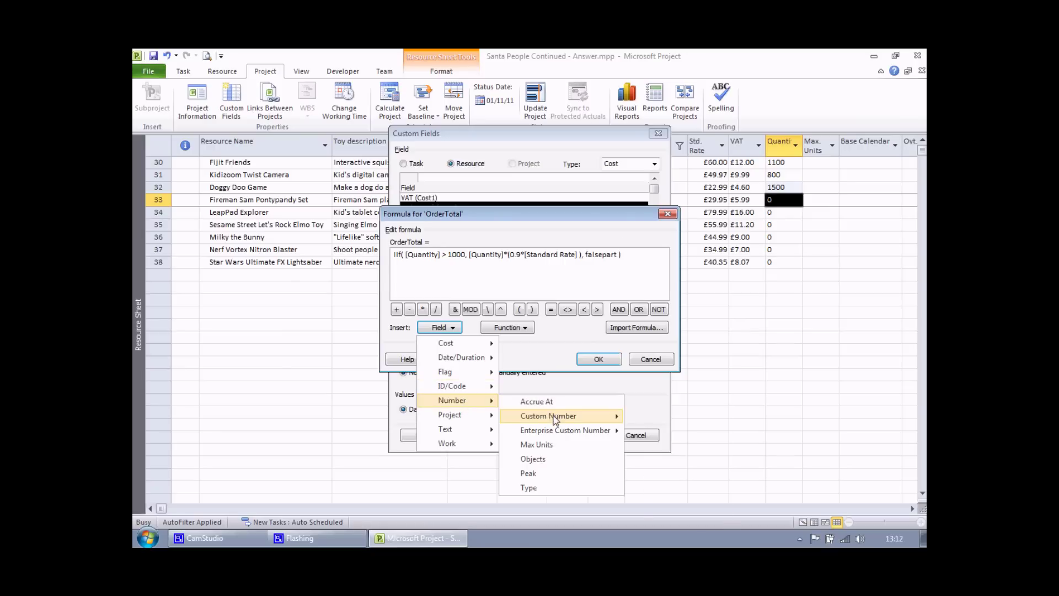
{"action": "mouse_move", "coordinate": [555, 419]}
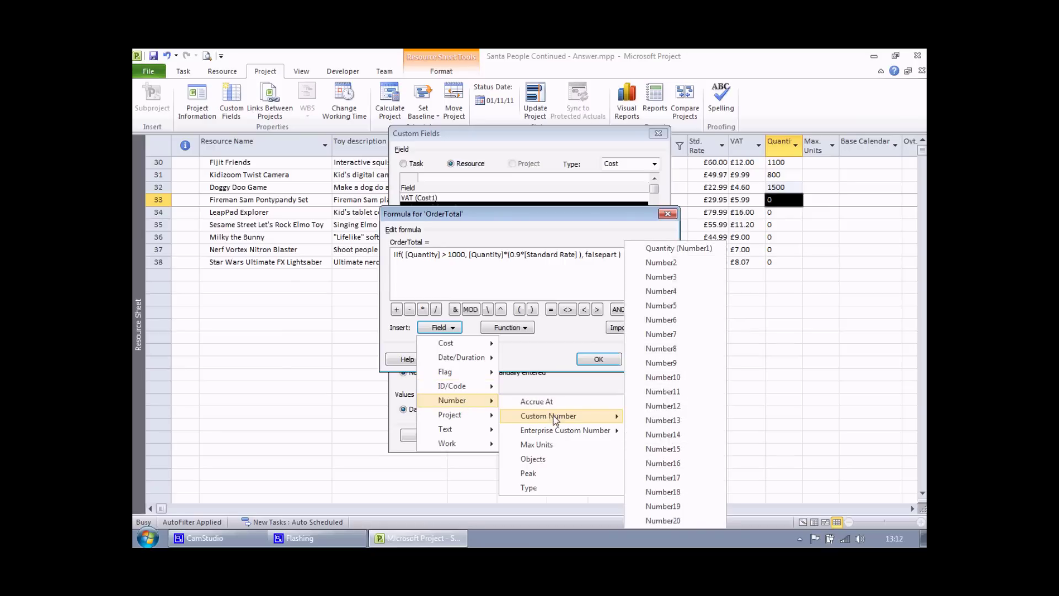
{"action": "left_click", "coordinate": [669, 249]}
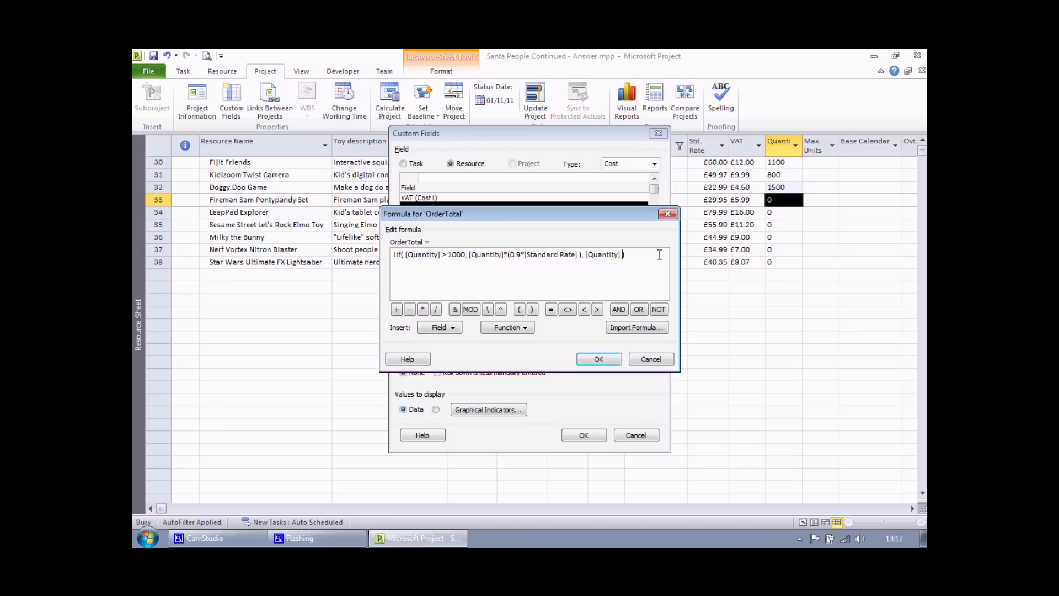
{"action": "type", "text": "*"}
{"action": "left_click", "coordinate": [441, 327]}
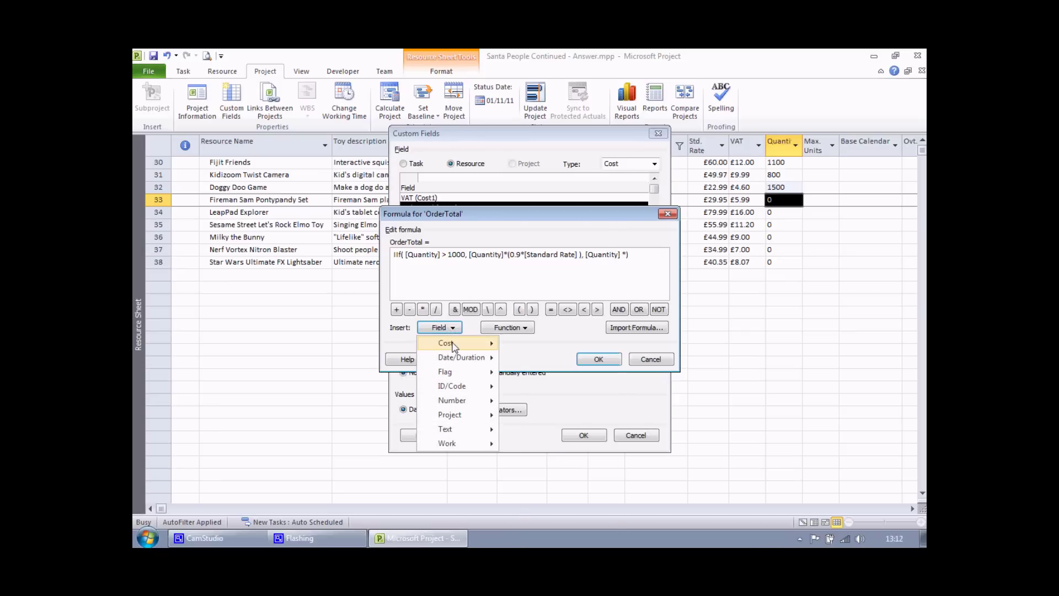
{"action": "mouse_move", "coordinate": [447, 343]}
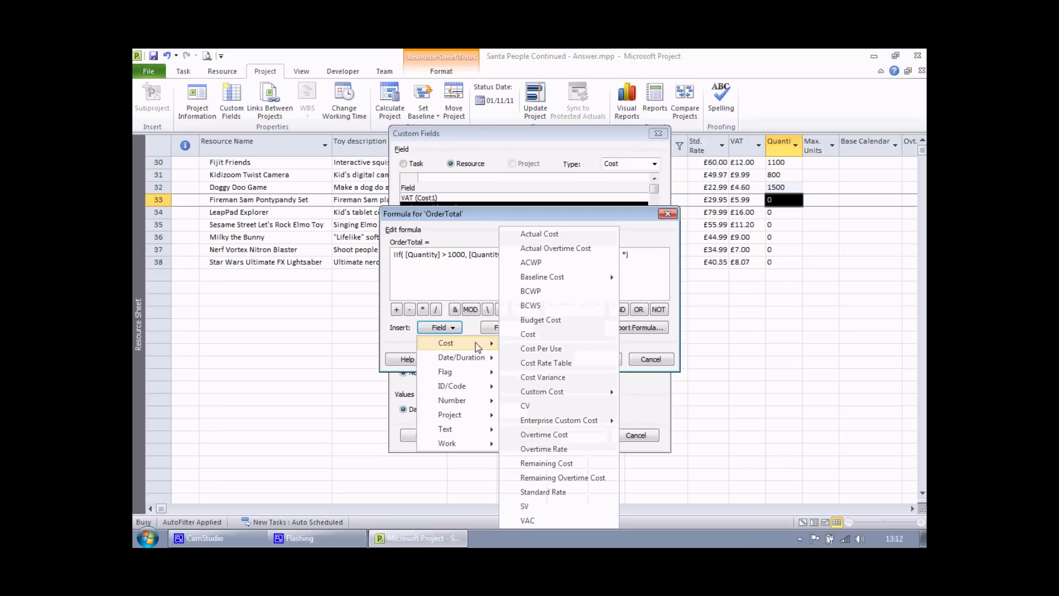
{"action": "left_click", "coordinate": [573, 492]}
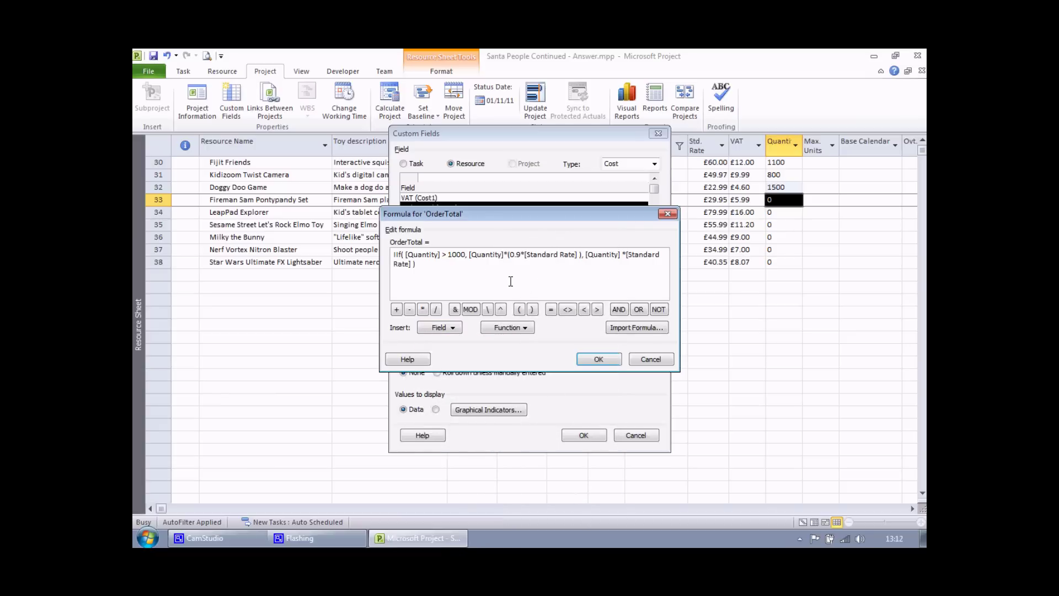
{"action": "left_click", "coordinate": [398, 255]}
{"action": "left_click", "coordinate": [599, 359]}
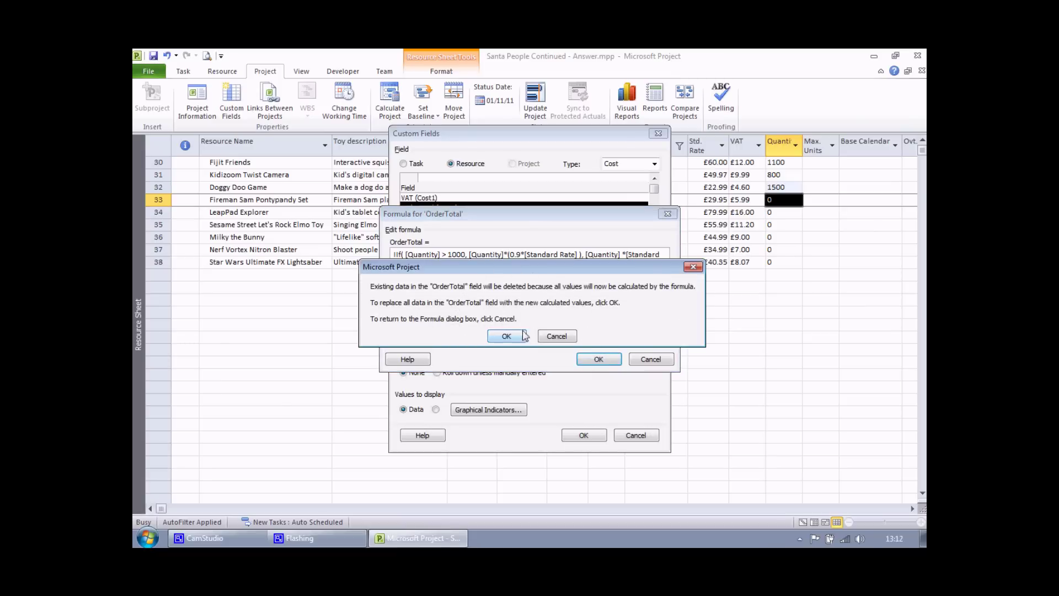
Confirm replacing OrderTotal data with calculated values and close the Custom Fields dialog
{"action": "left_click", "coordinate": [507, 337]}
{"action": "left_click", "coordinate": [584, 435]}
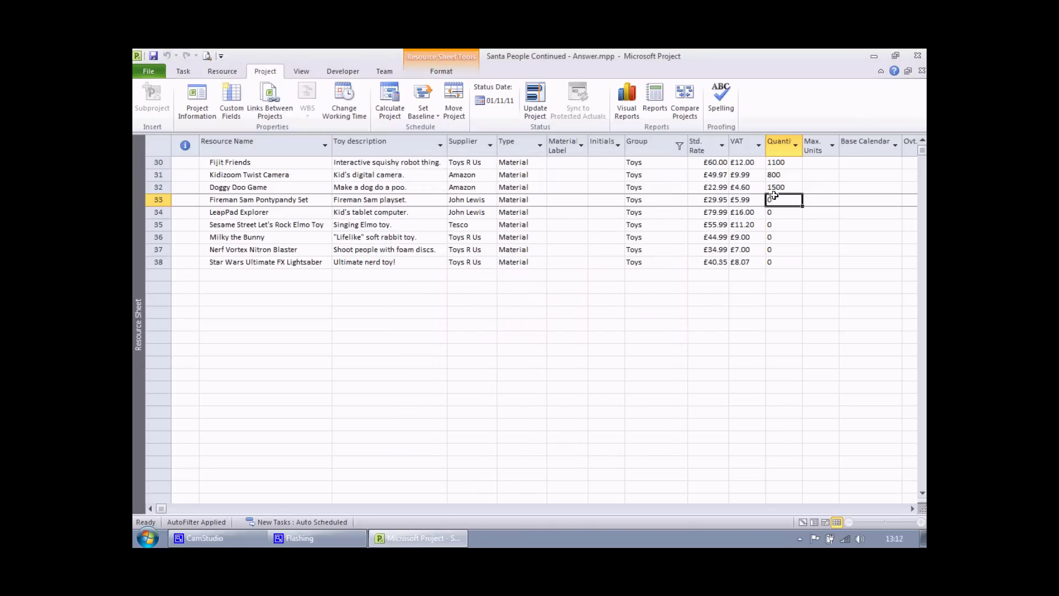
{"action": "right_click", "coordinate": [811, 144]}
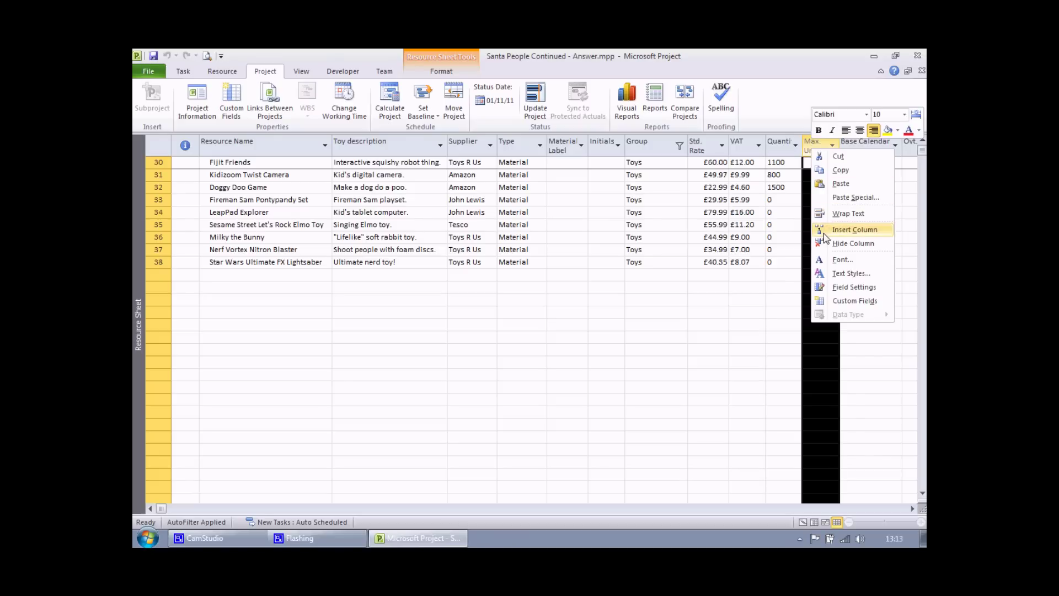
Insert the Cost2 (OrderTotal) column before Max. Units and widen it so totals fit
{"action": "left_click", "coordinate": [854, 229]}
{"action": "left_click_drag", "start_coordinate": [908, 196], "coordinate": [971, 281]}
{"action": "left_click", "coordinate": [847, 283]}
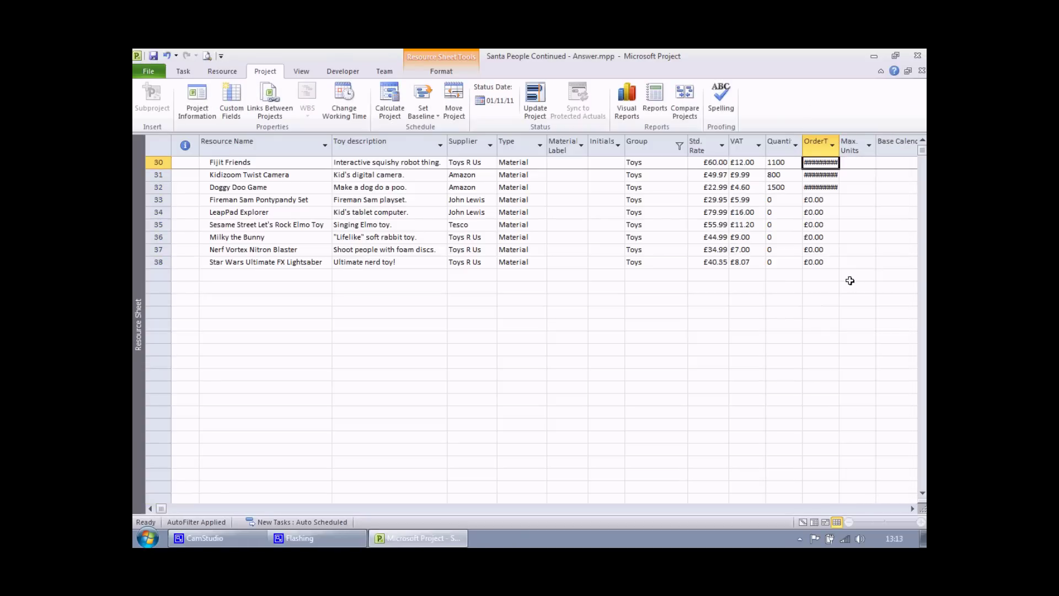
{"action": "left_click_drag", "start_coordinate": [837, 147], "coordinate": [874, 149]}
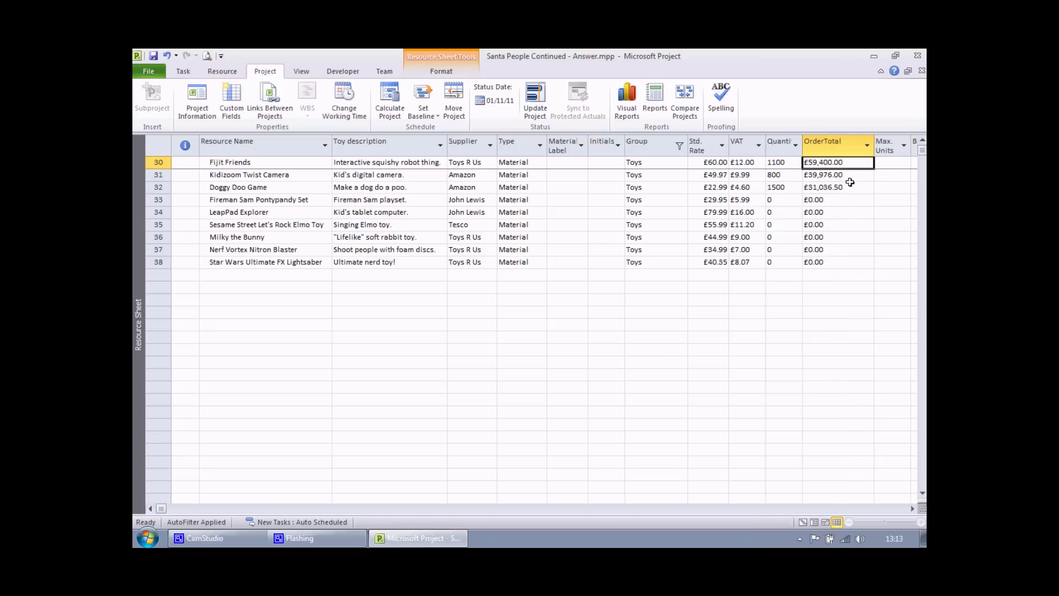
Set Fijit Friends' quantity to 1000
{"action": "left_click", "coordinate": [786, 164]}
{"action": "type", "text": "100"}
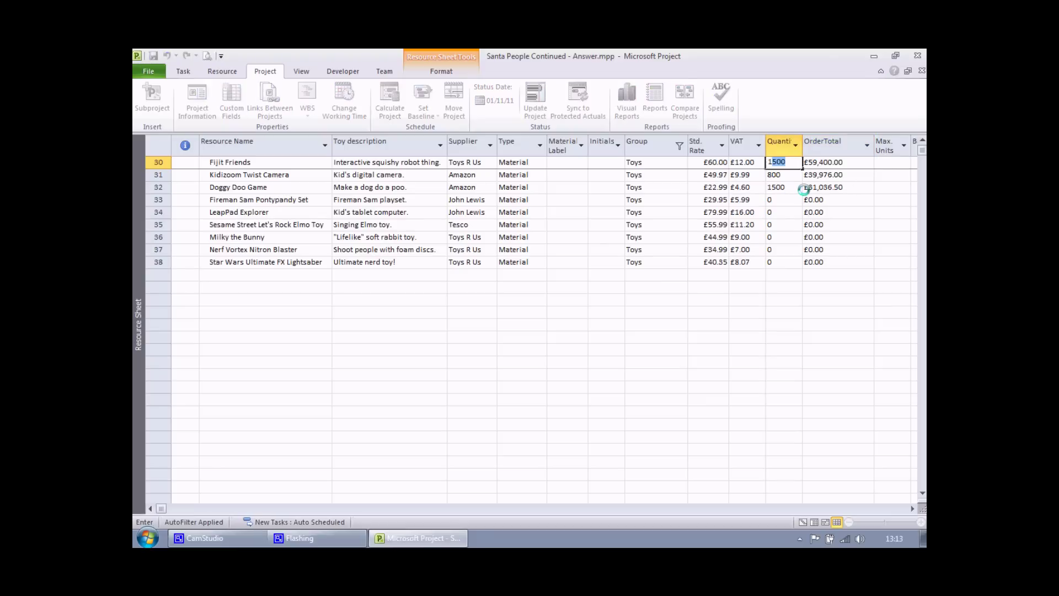
{"action": "type", "text": "0"}
{"action": "key", "text": "Return"}
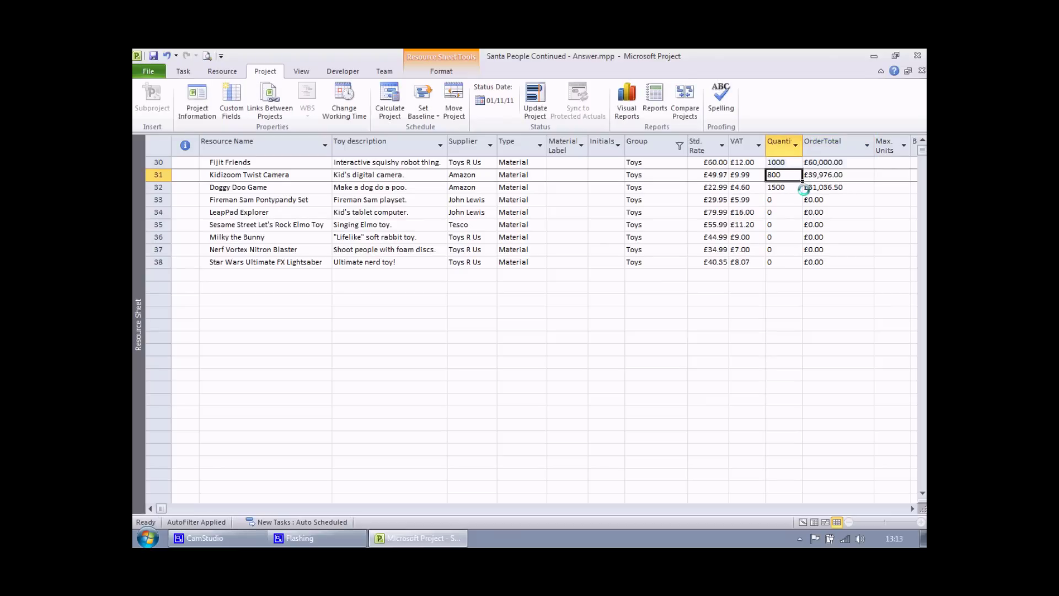
Change Fijit Friends' quantity to 1001 and check its discounted OrderTotal of £54,054.00
{"action": "left_click", "coordinate": [795, 166]}
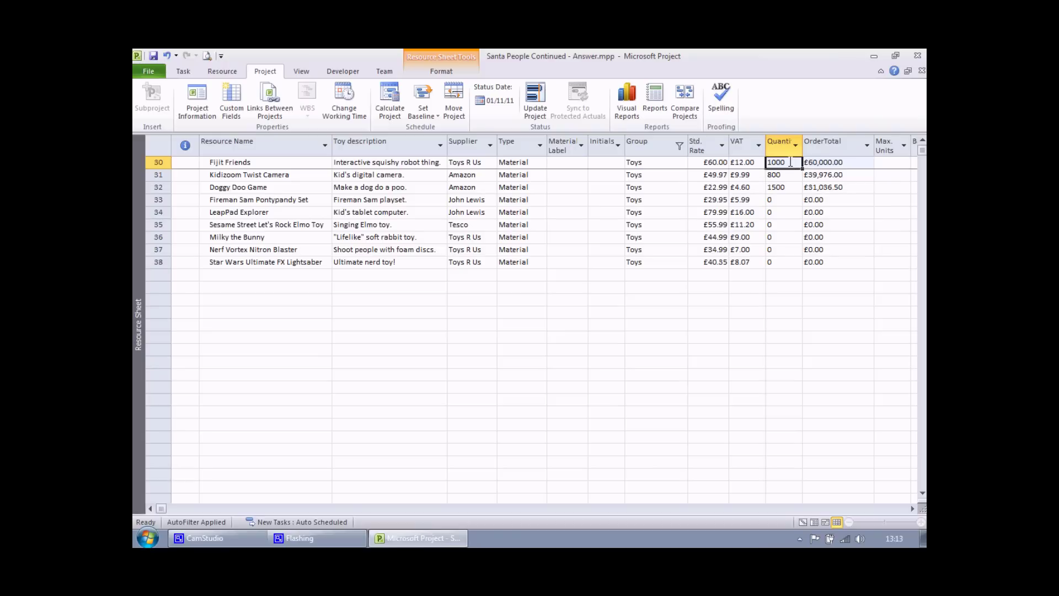
{"action": "key", "text": "F2"}
{"action": "key", "text": "BackSpace"}
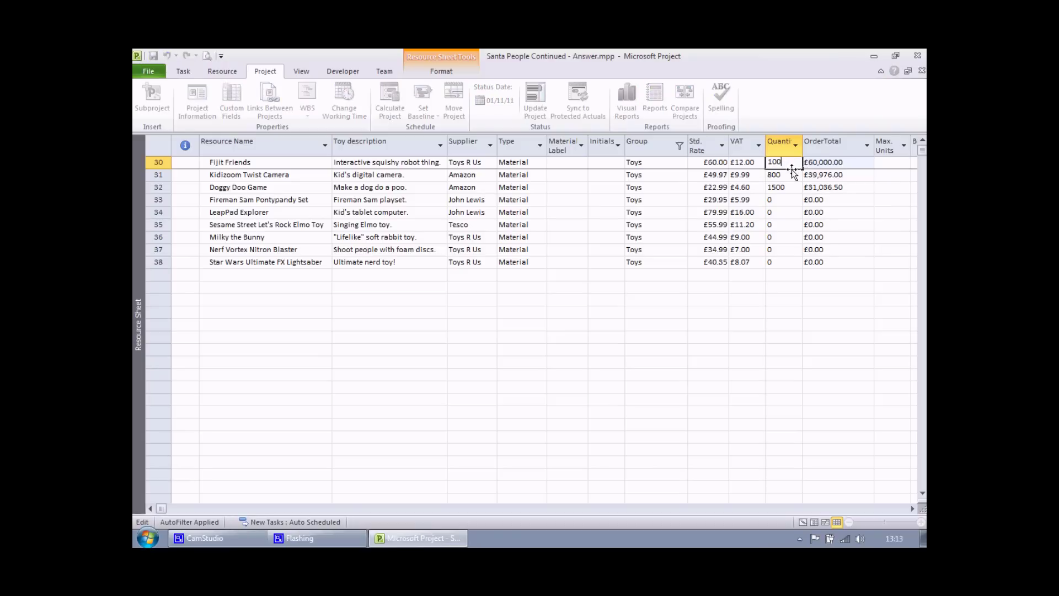
{"action": "type", "text": "1"}
{"action": "key", "text": "Return"}
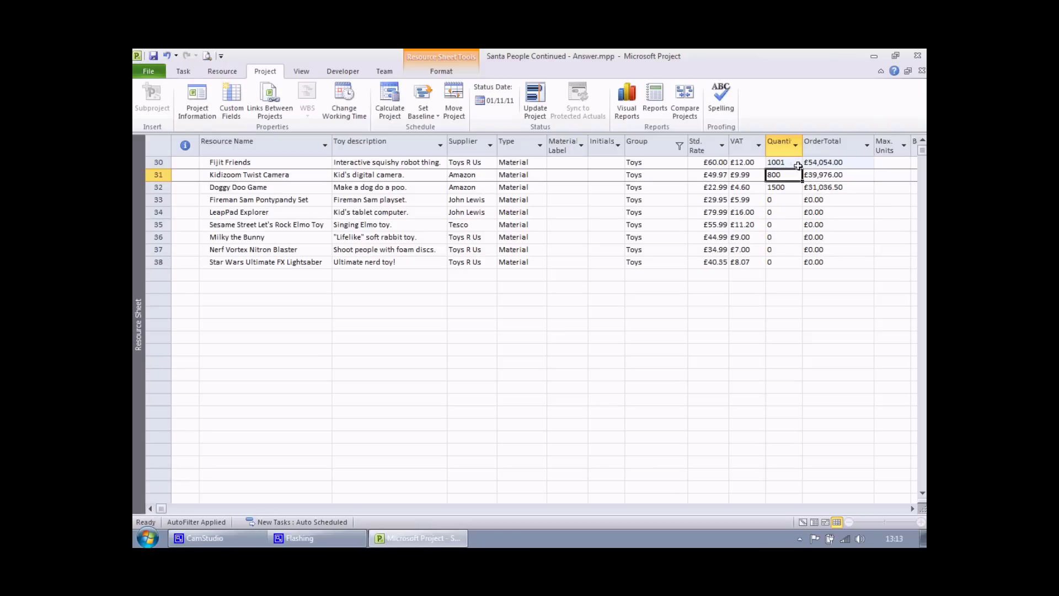
{"action": "left_click", "coordinate": [824, 164]}
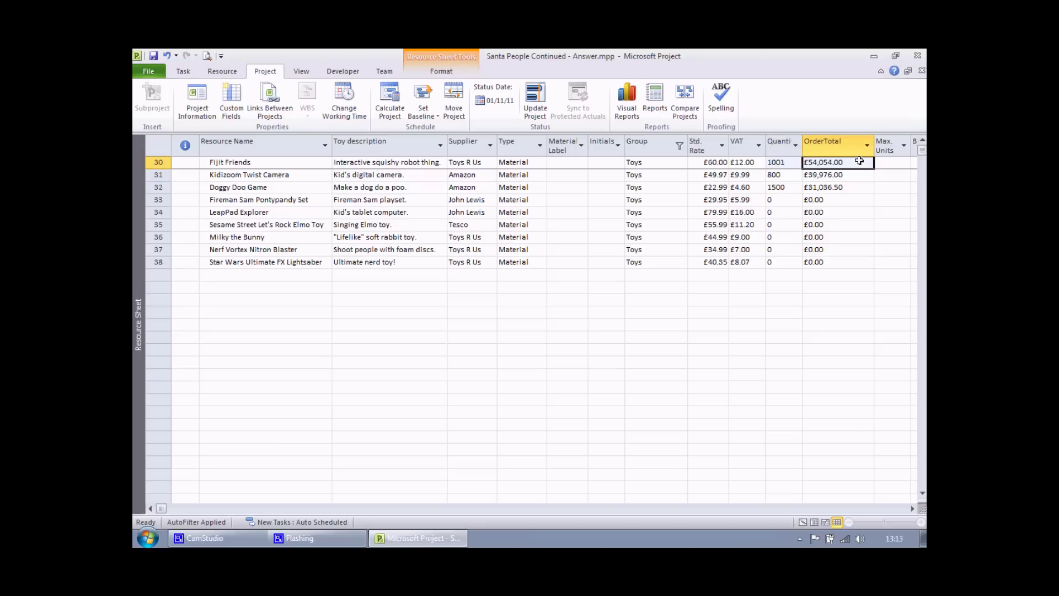